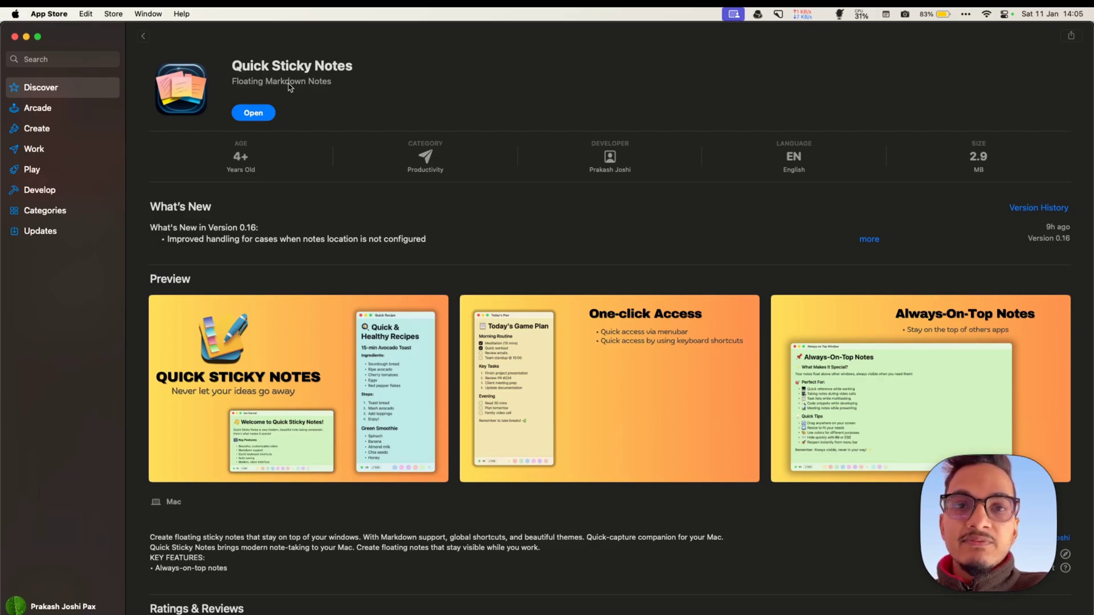
Launch the installed Quick Sticky Notes app from its App Store page.
click(94, 60)
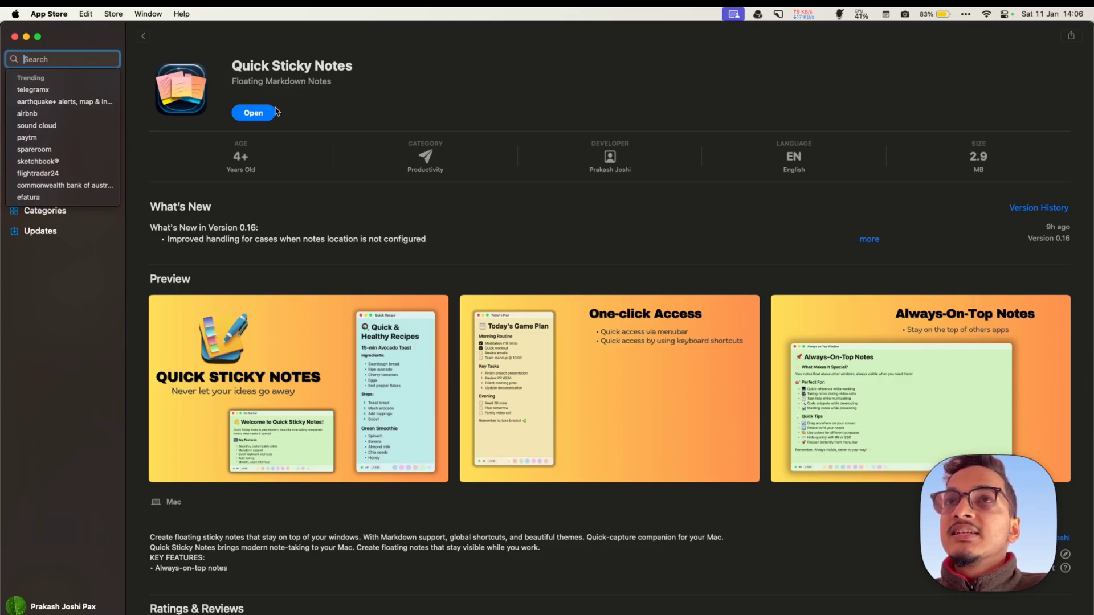
click(254, 112)
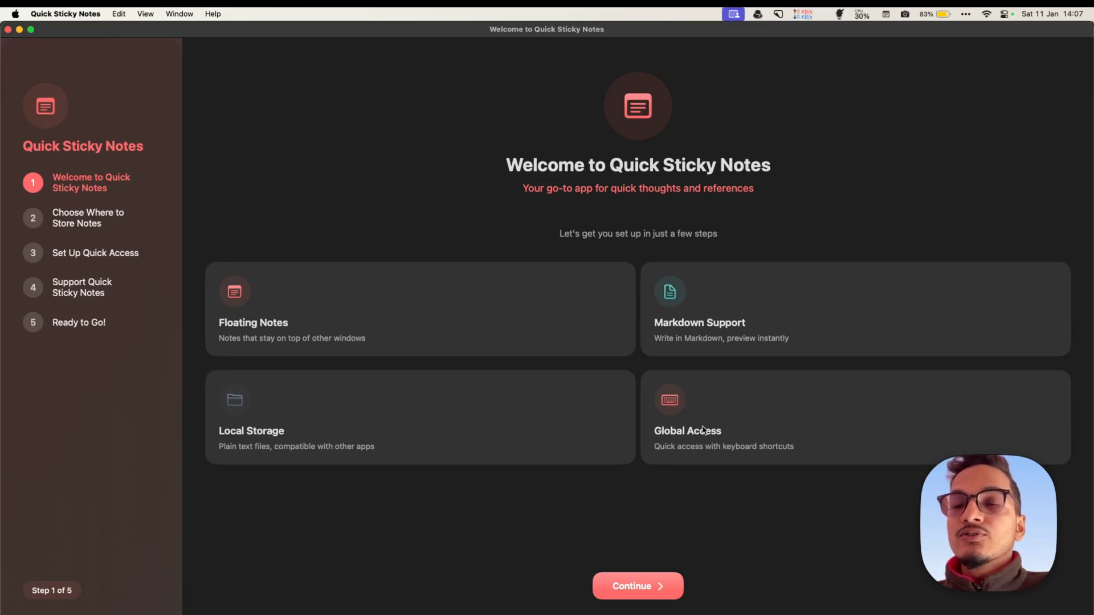
Continue past the welcome overview to step 2, Choose Where to Store Notes.
click(632, 587)
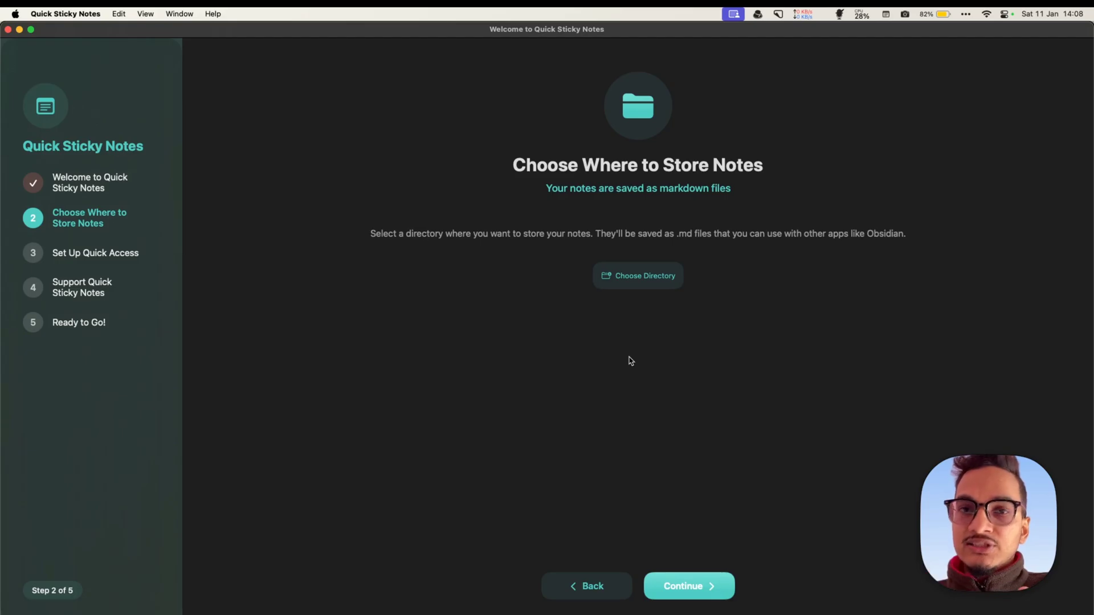
Set Documents/My Second Brain/Obsidian as the folder where notes are saved.
click(645, 280)
click(383, 301)
click(373, 317)
click(743, 431)
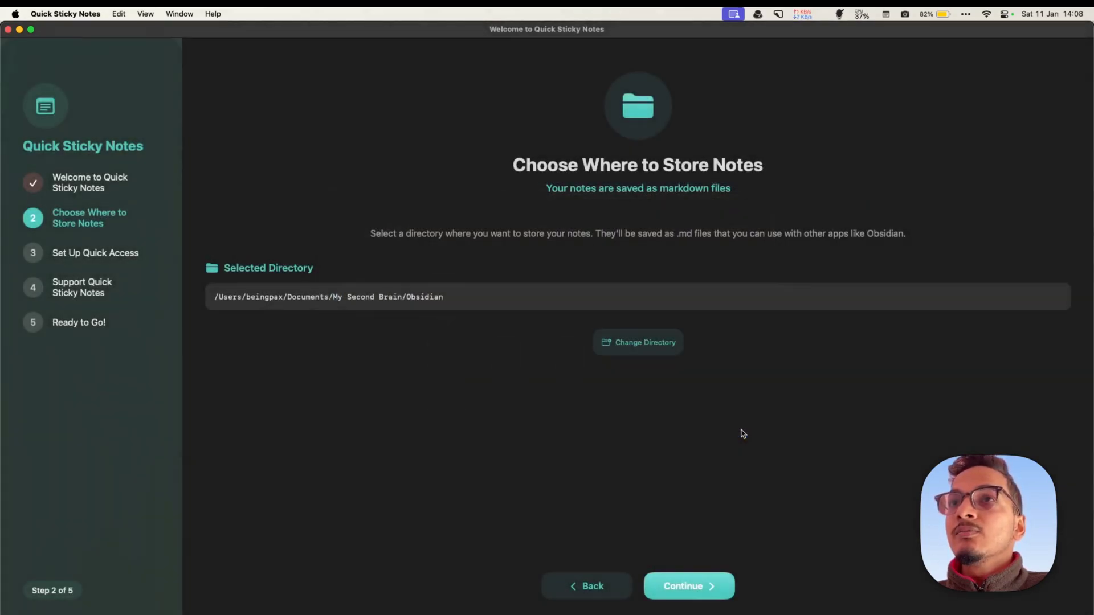
On the quick access step, clear the new note, all notes and recent notes shortcuts.
click(697, 585)
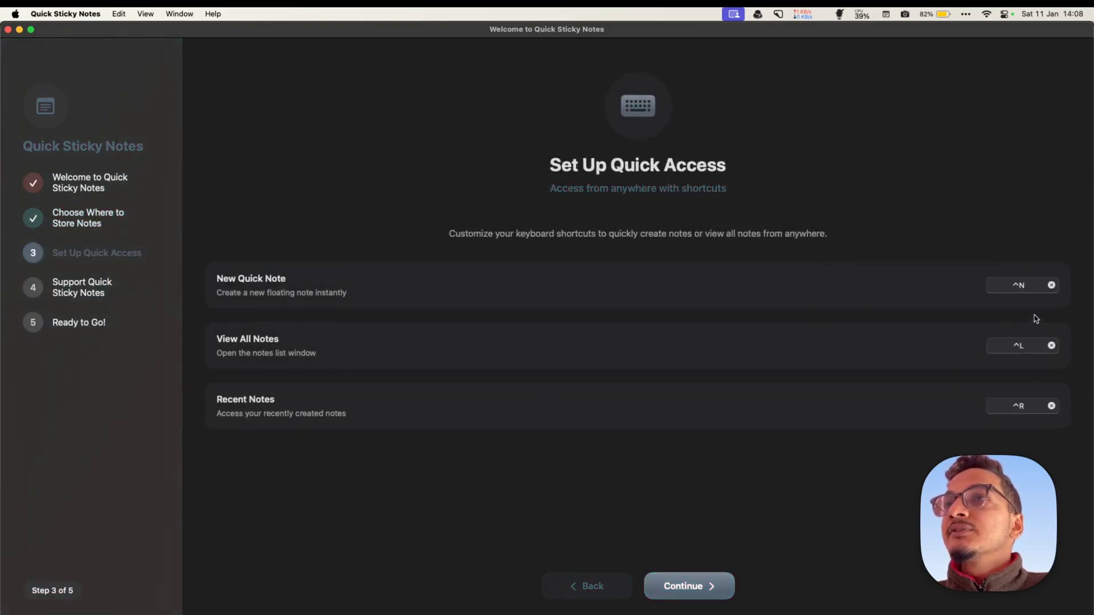
click(1051, 285)
click(1052, 345)
click(1051, 405)
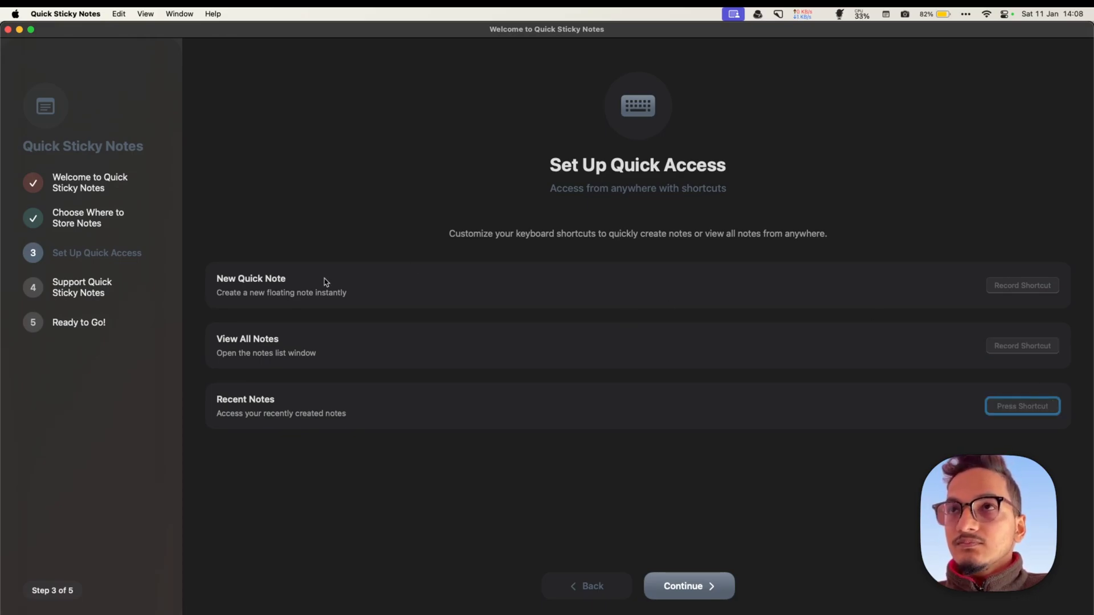
click(1054, 279)
Record Ctrl+N for new note, Ctrl+L for all notes and Ctrl+R for recent notes.
click(1036, 282)
key(ctrl+n)
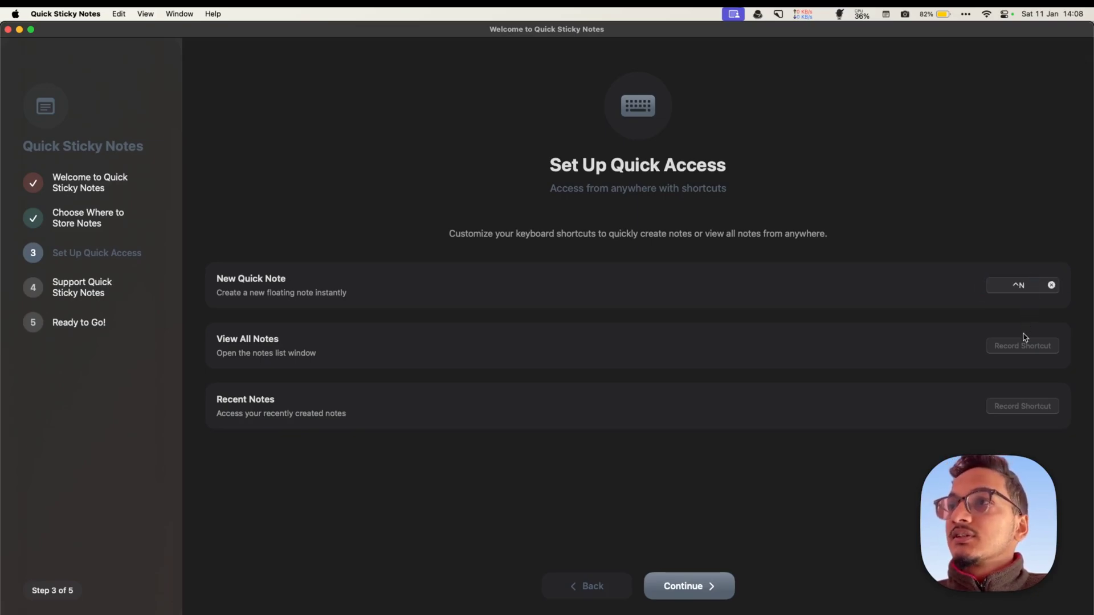
click(1024, 344)
key(ctrl+l)
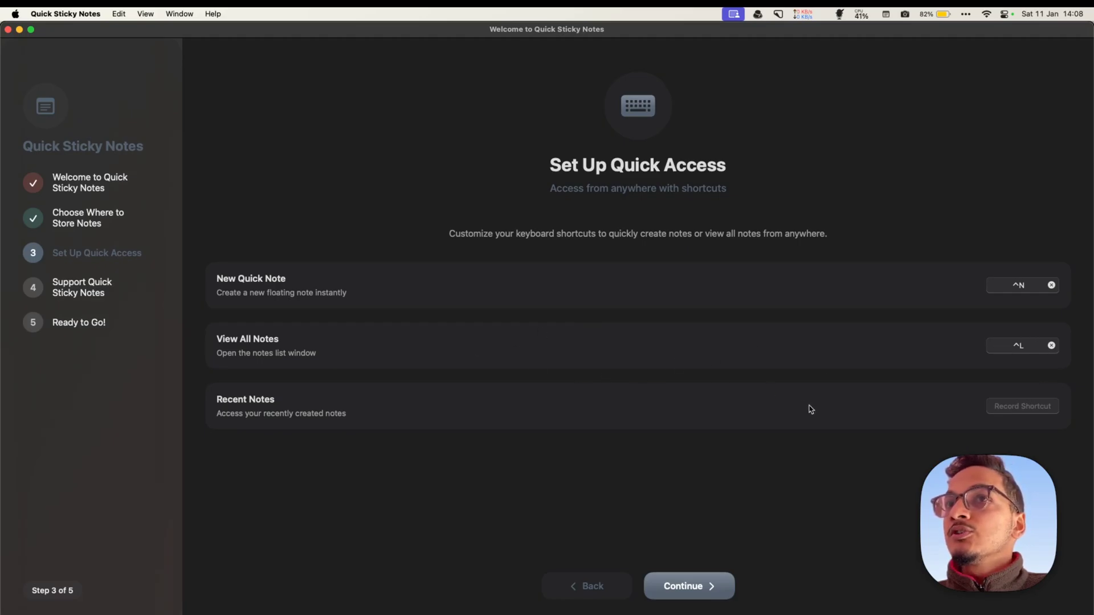
click(1037, 407)
key(ctrl+r)
Go through the support and Ready to Go steps and finish the setup.
click(689, 587)
click(684, 588)
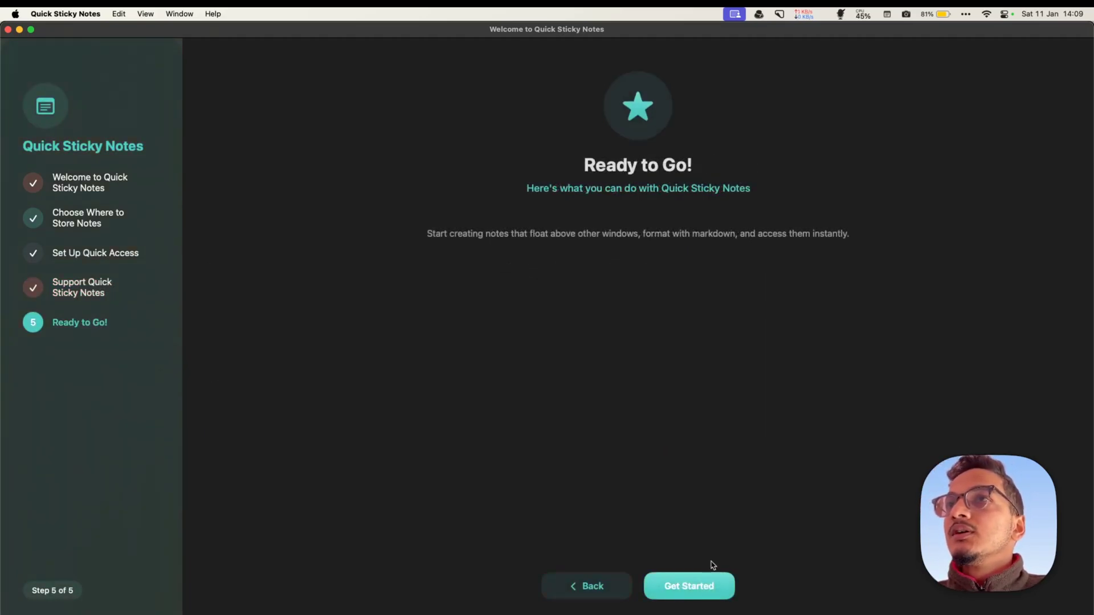
click(701, 587)
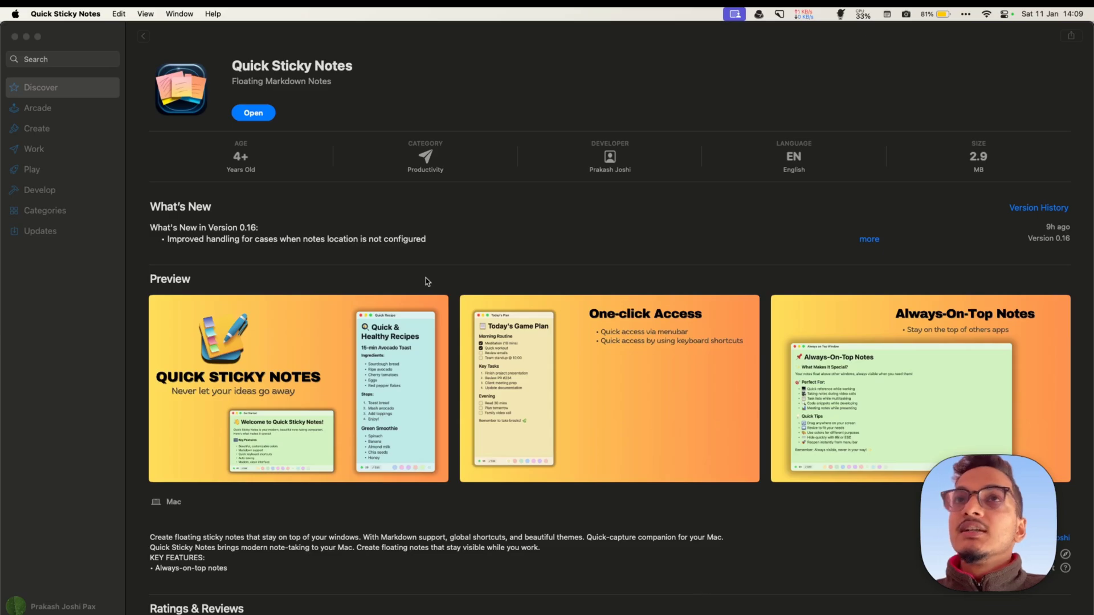
Quit the App Store to reveal Obsidian, then bring up the Quick Sticky Notes menu-bar menu.
click(442, 102)
key(super+q)
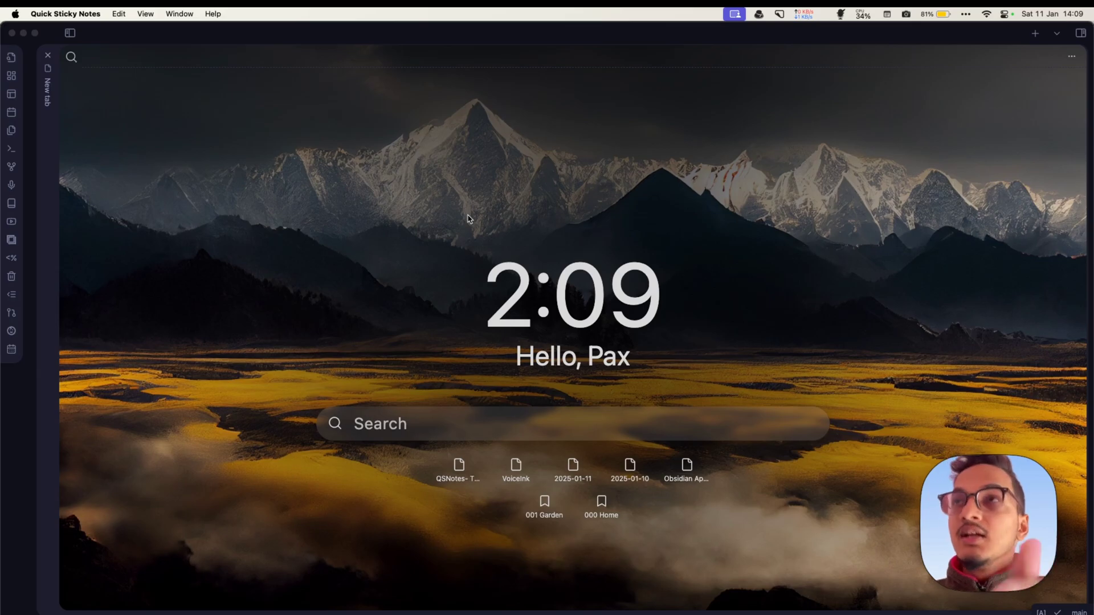
click(891, 15)
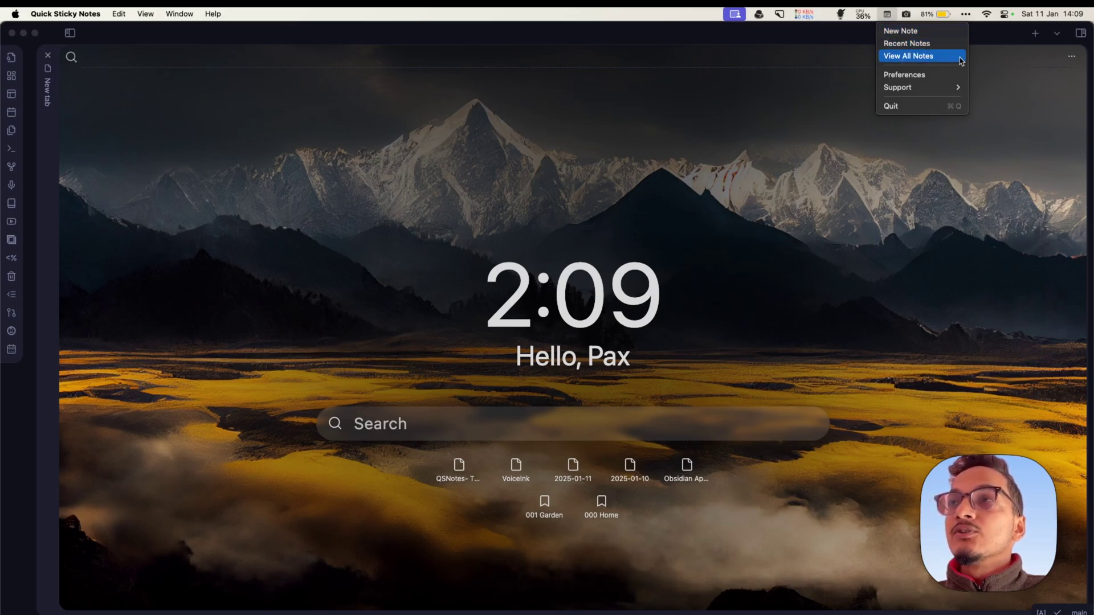
Show all notes and browse the list, leaving the notes folder unchanged.
click(684, 197)
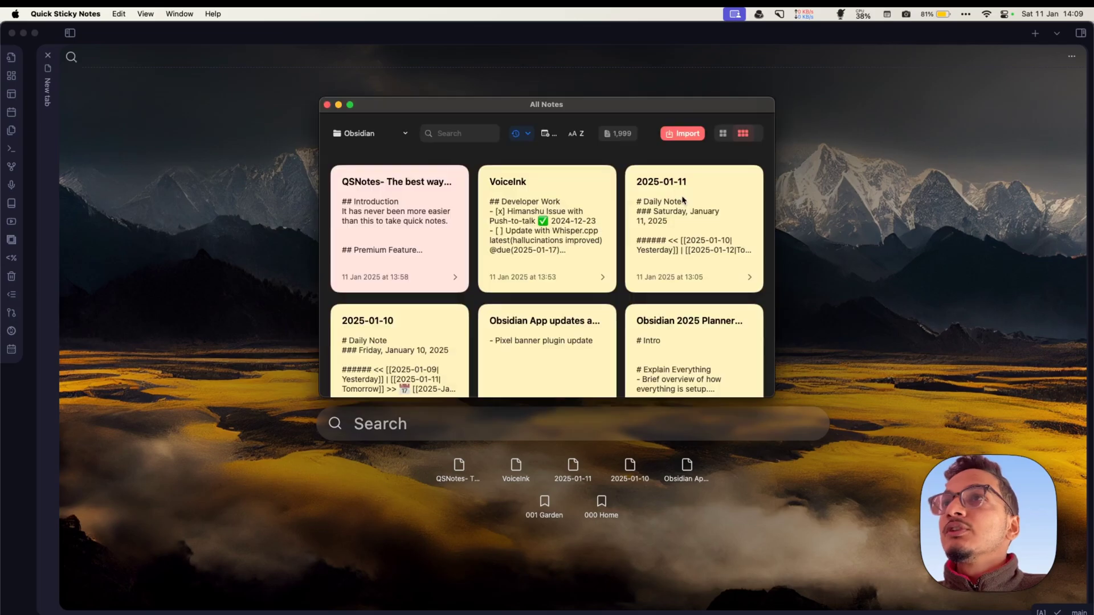
scroll(506, 264, down, 5)
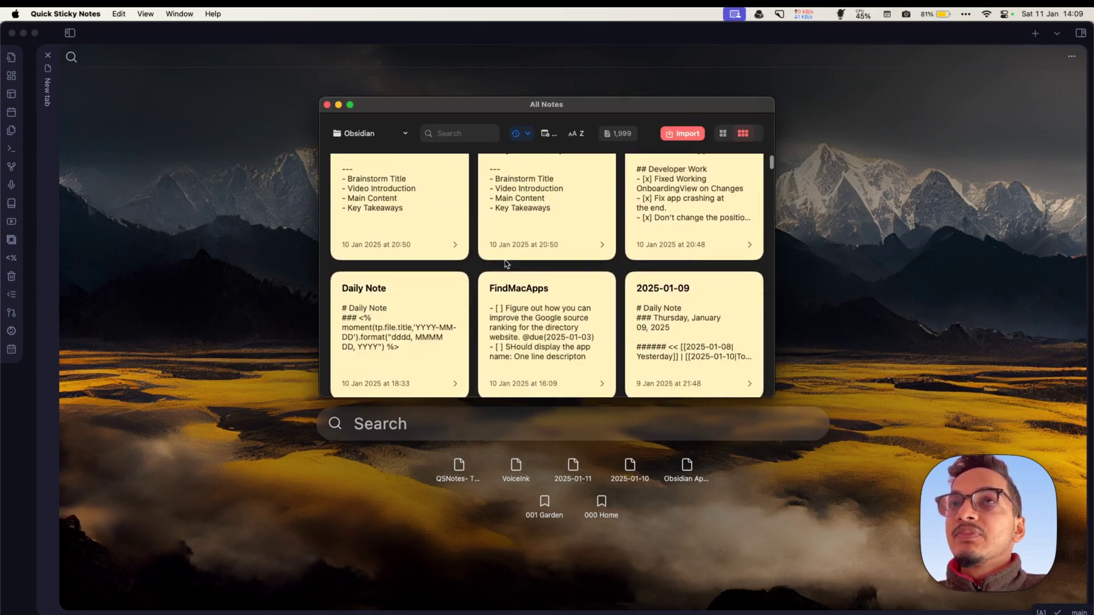
scroll(506, 264, up, 10)
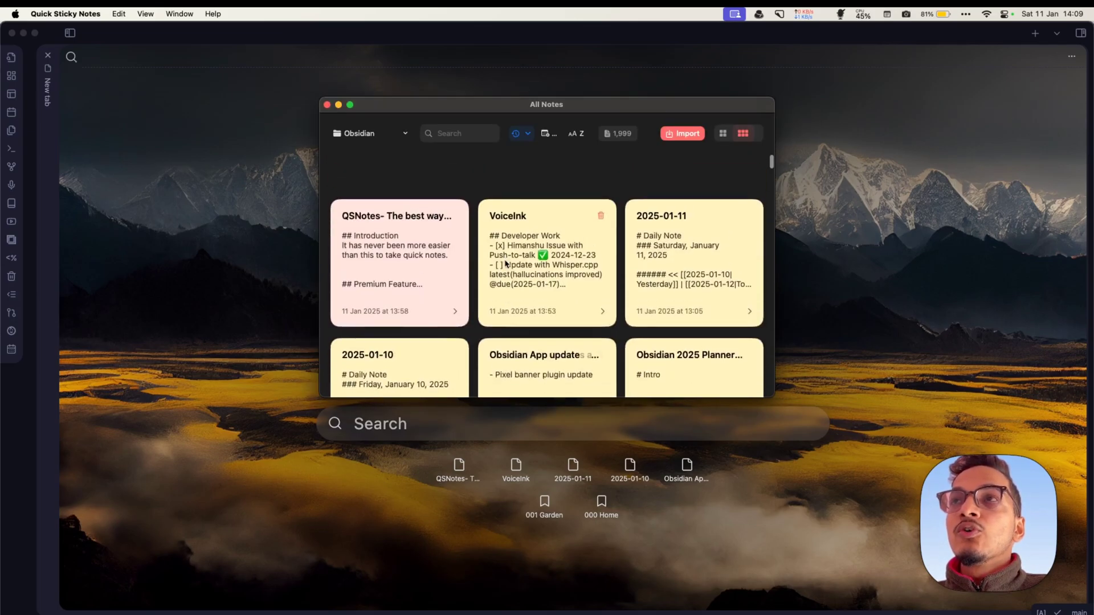
click(362, 137)
click(361, 138)
scroll(480, 189, down, 15)
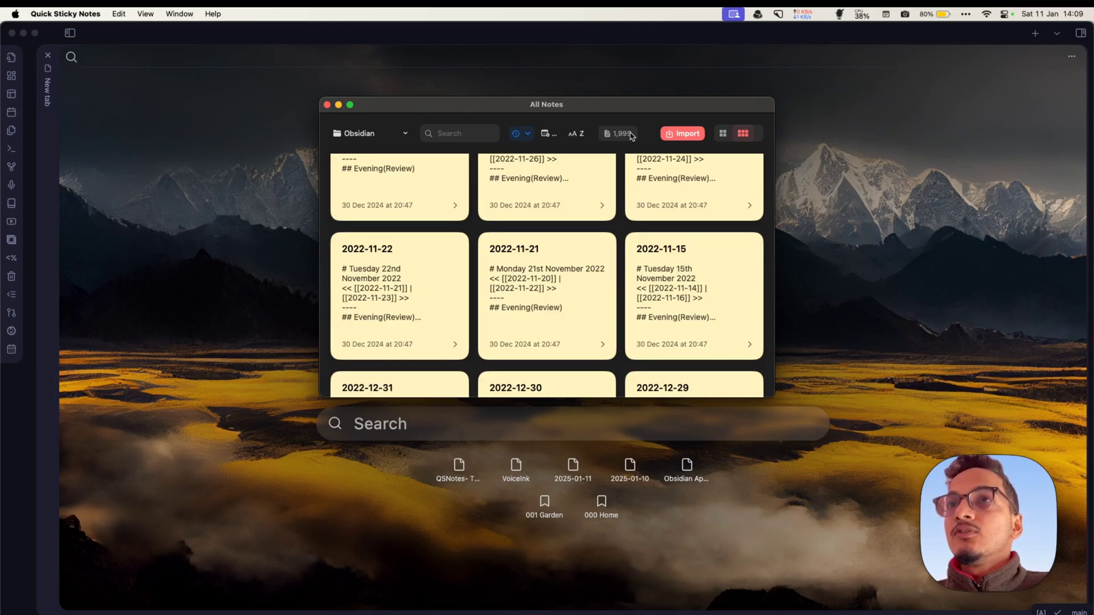
scroll(599, 183, up, 15)
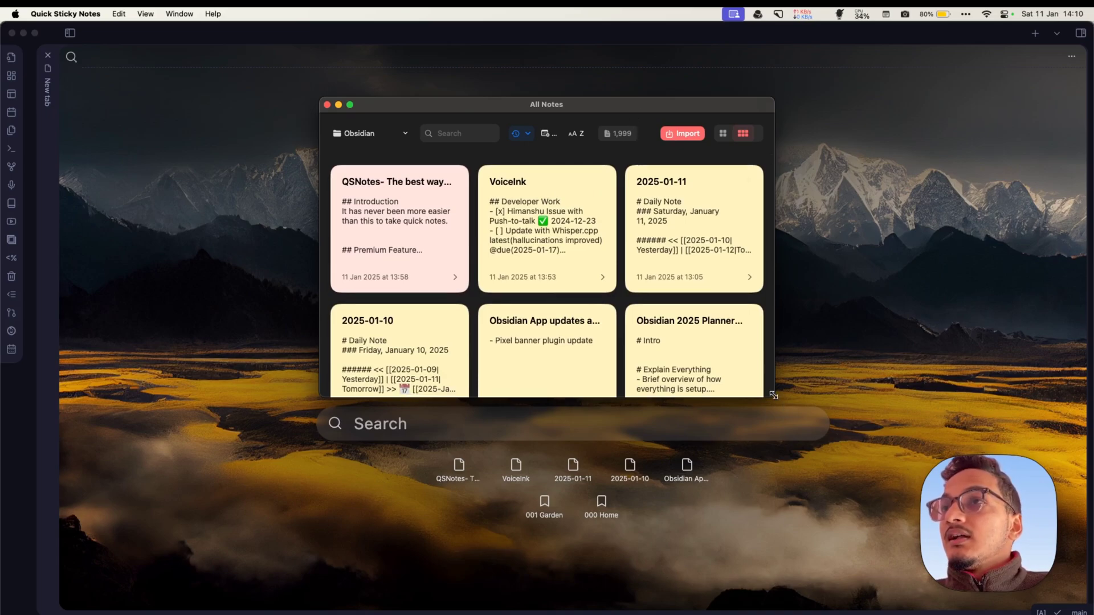
Maximize All Notes in a three-column grid and try the modified, created and alphabetical sorts.
double_click(632, 104)
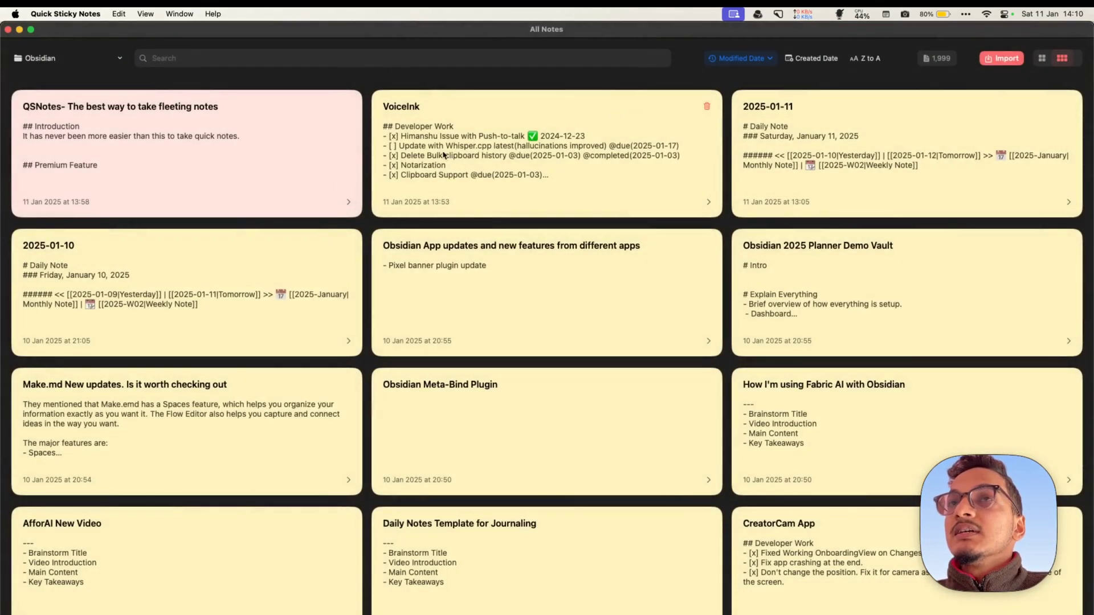
click(1043, 59)
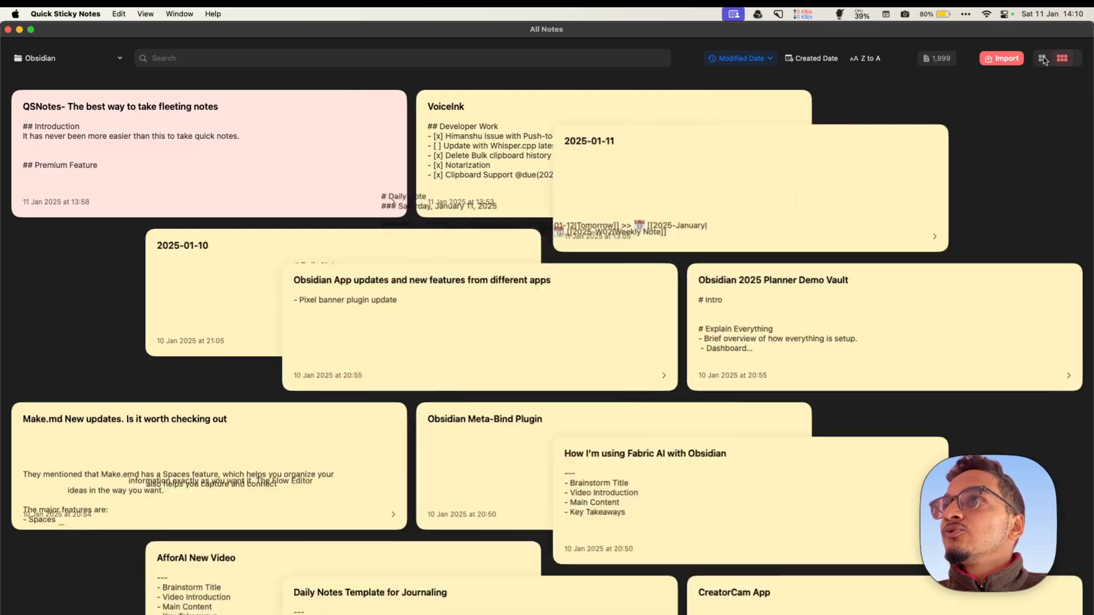
click(1063, 59)
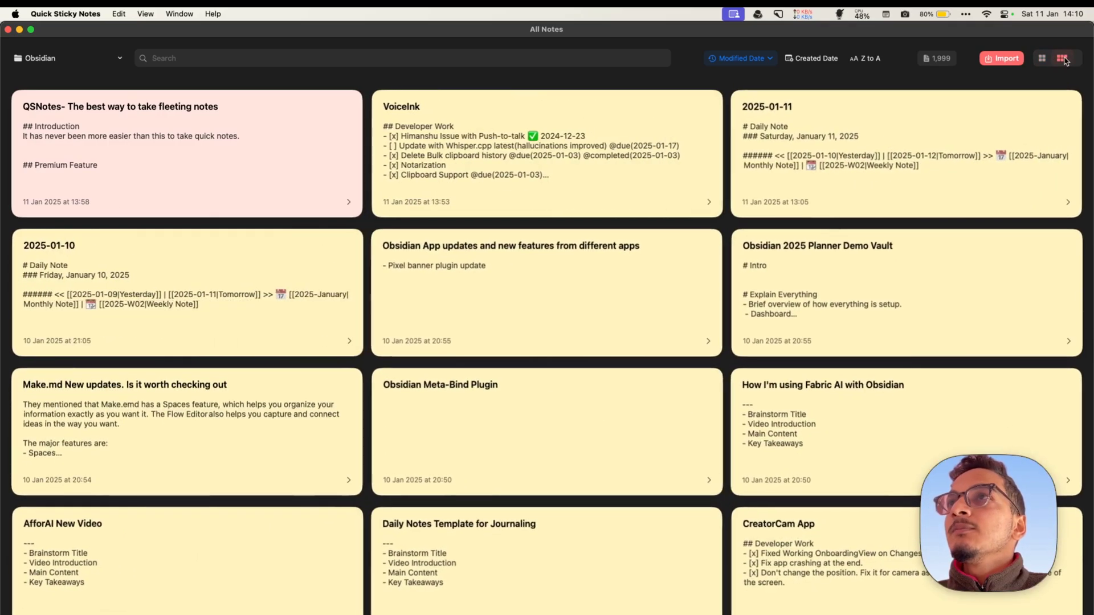
click(731, 65)
click(732, 65)
click(805, 60)
click(877, 60)
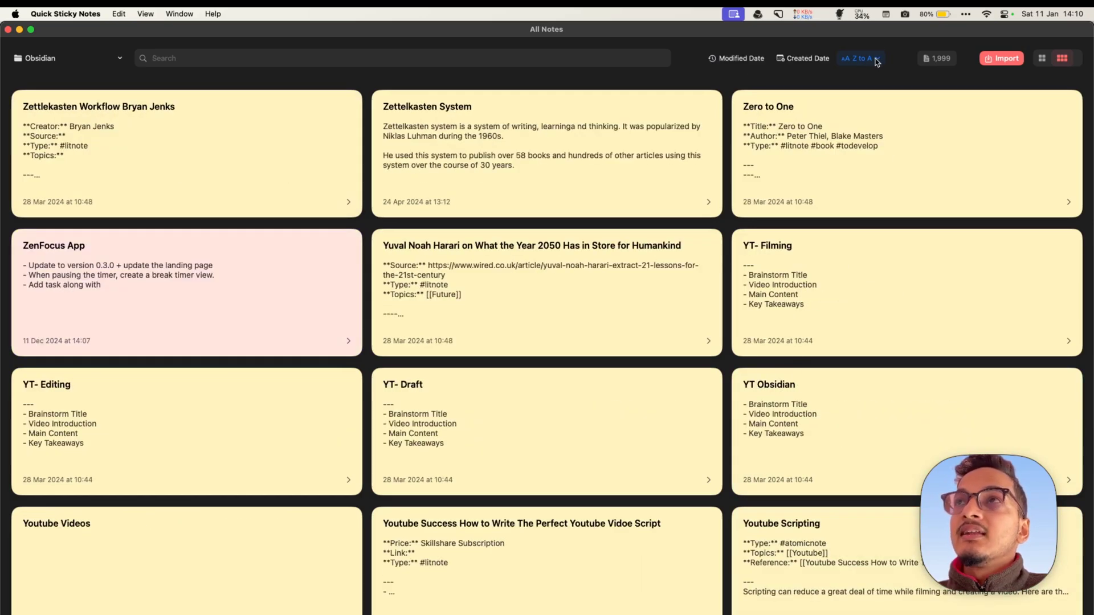
click(861, 59)
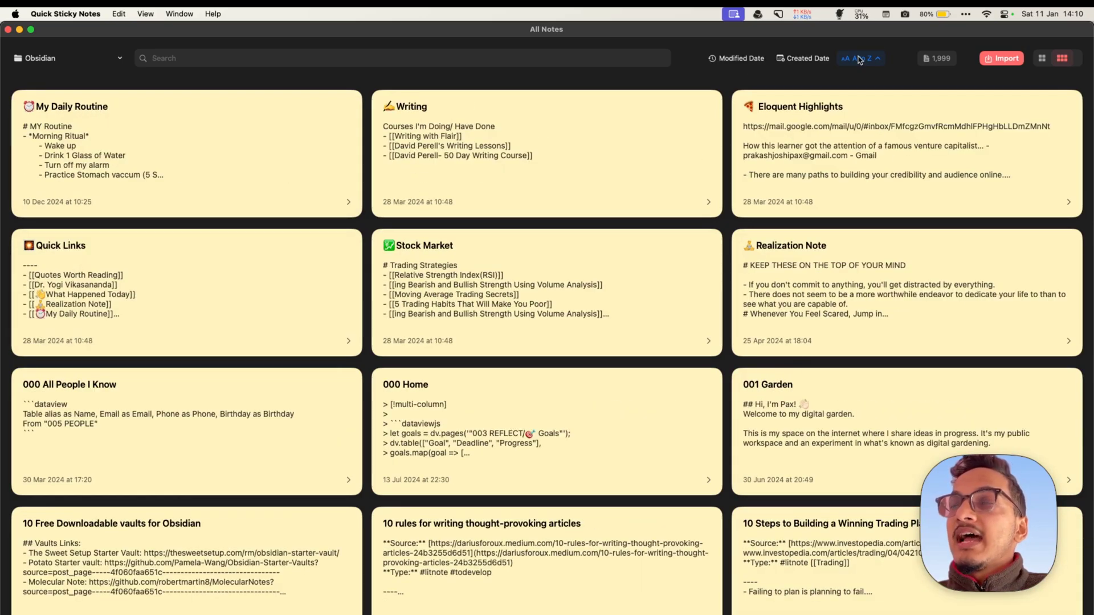
click(860, 60)
Restore A to Z order, search notes for 'freator' then 'naval ravikan', then clear the search.
click(860, 59)
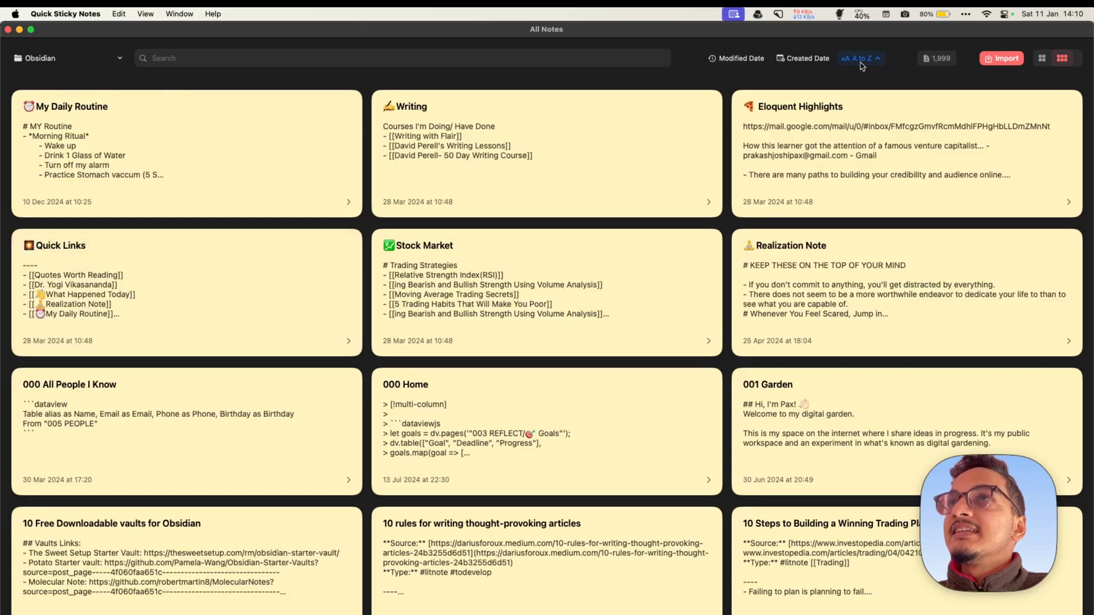
click(267, 59)
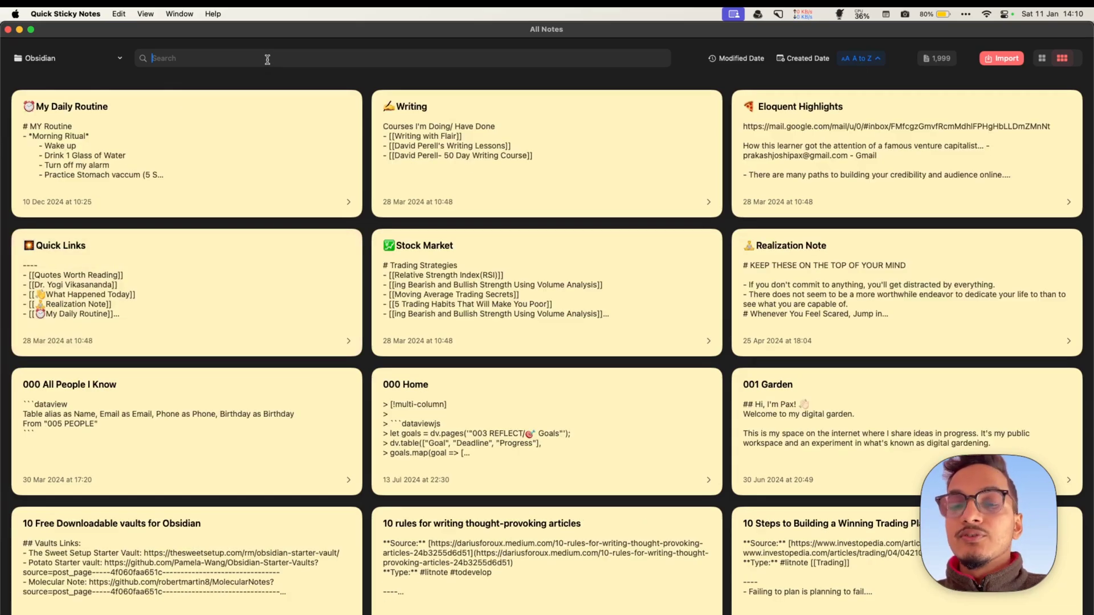
text(fr)
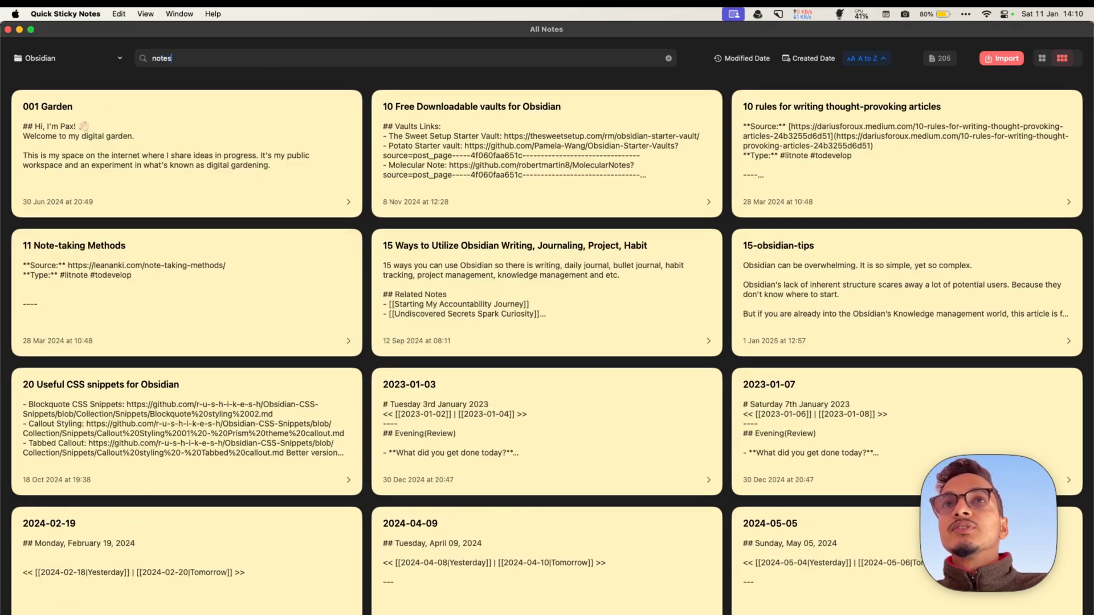
text(ea)
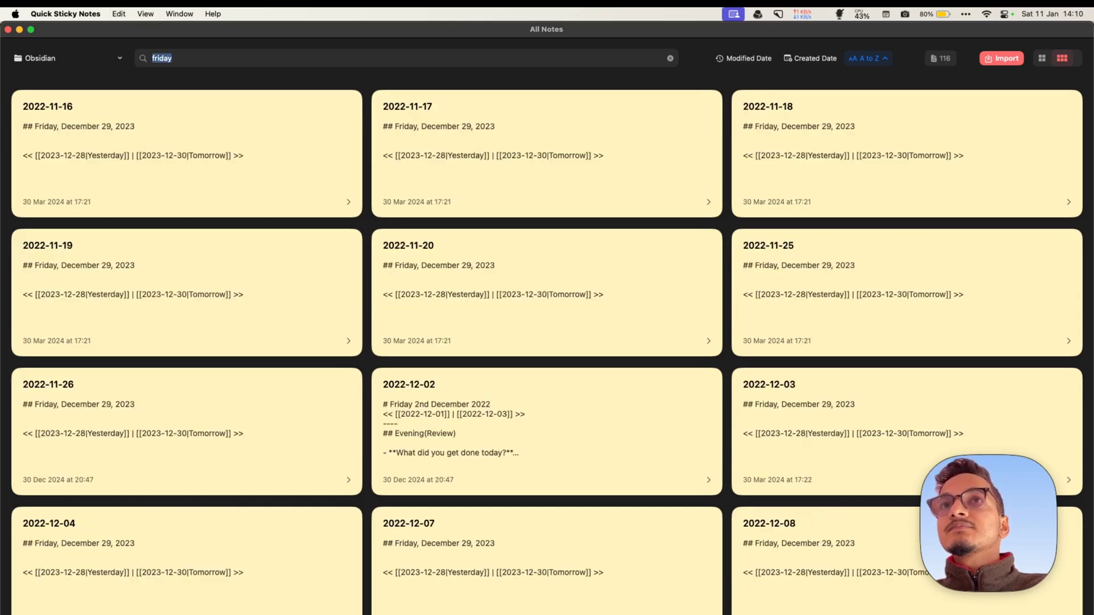
text(tor)
scroll(272, 252, down, 10)
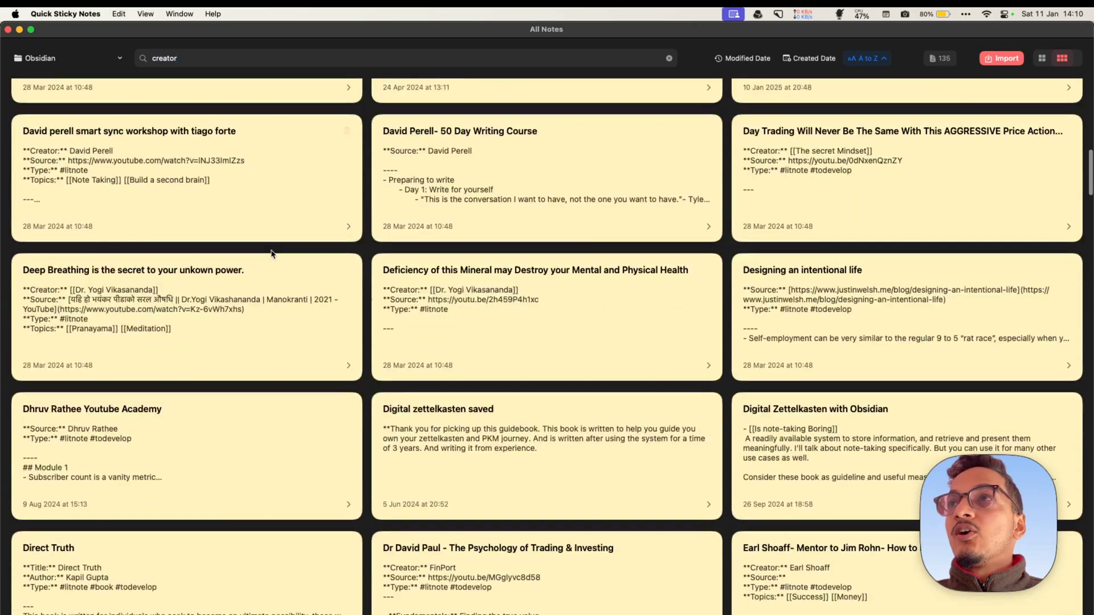
scroll(272, 254, up, 10)
double_click(214, 56)
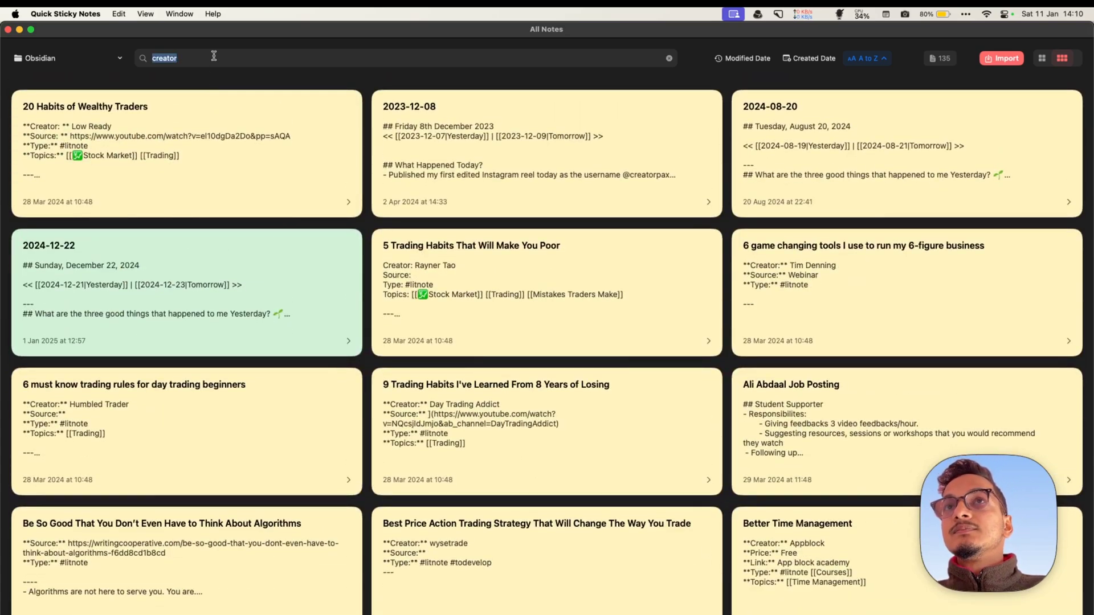
text(naval rav)
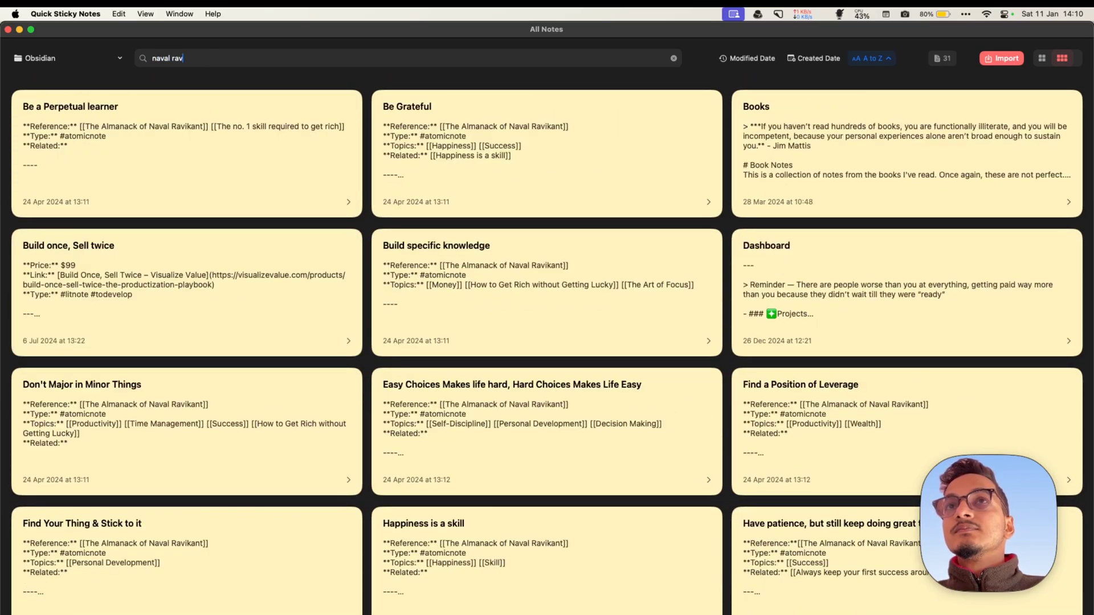
text(ikan)
key(super+a)
key(BackSpace)
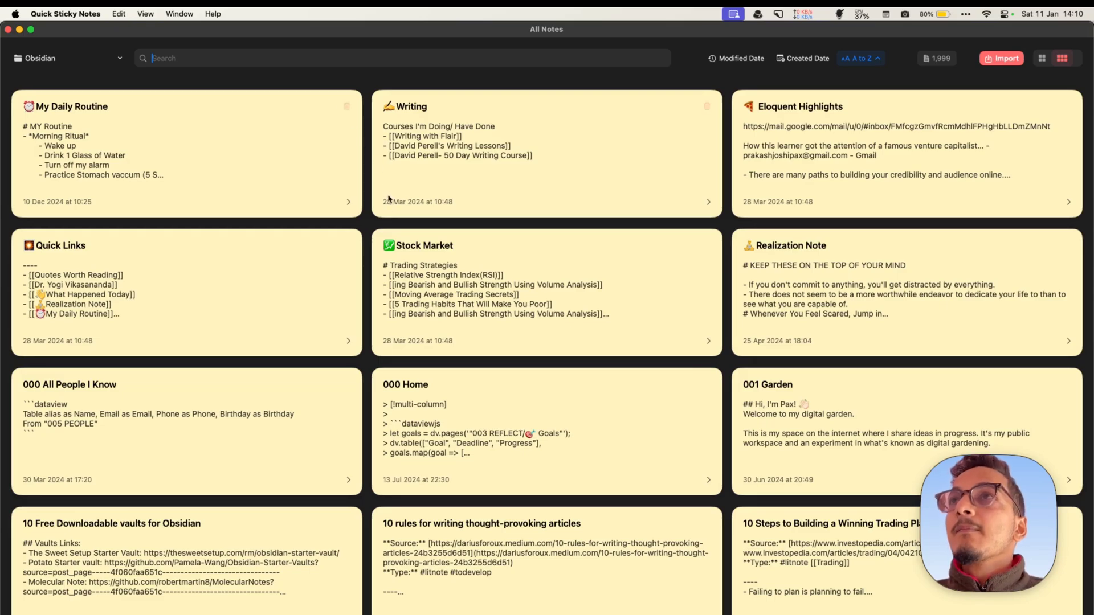
Cancel a file import and switch away from the All Notes window.
click(1006, 59)
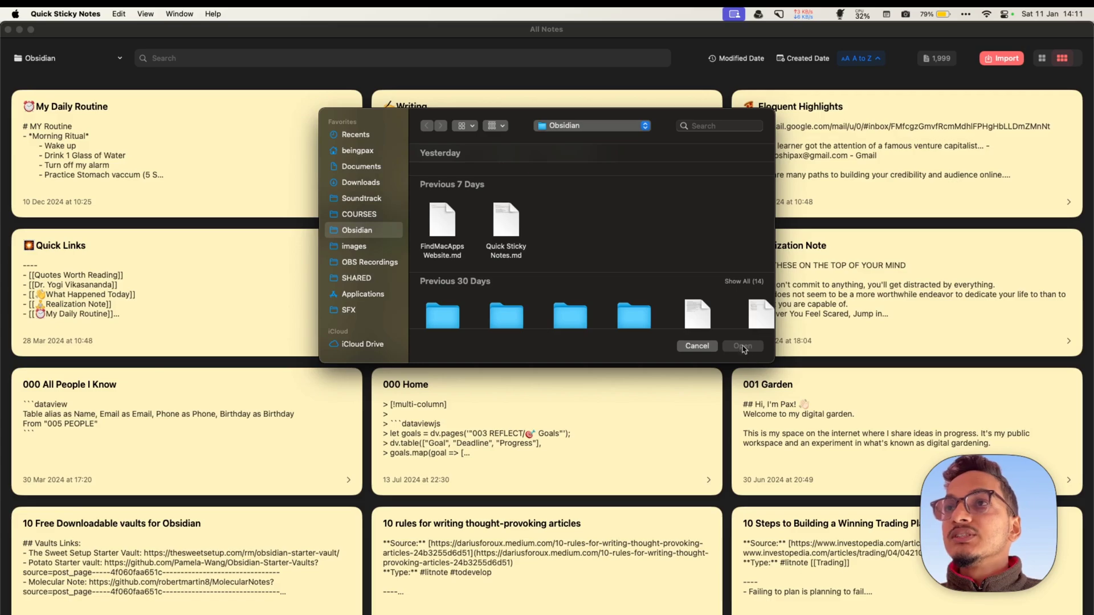
click(694, 347)
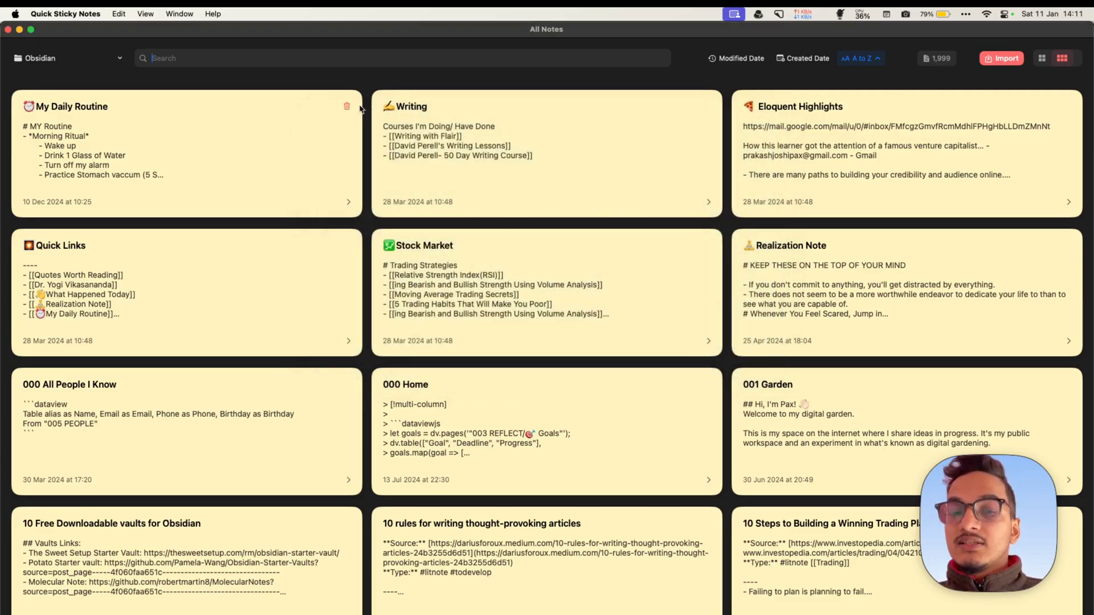
click(359, 107)
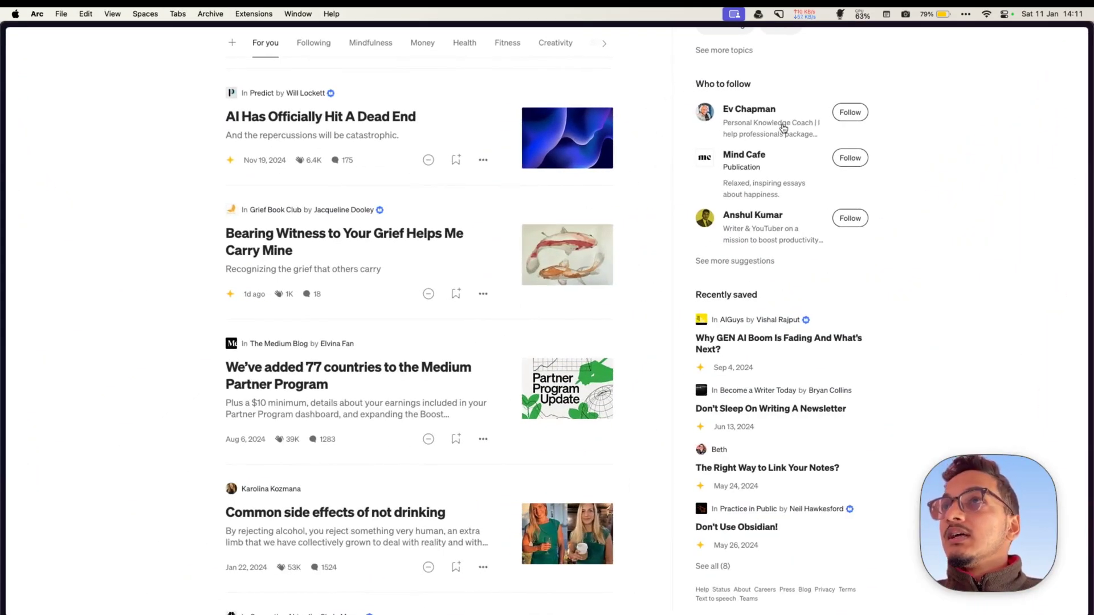
Go to Medium's Your stories page from the account menu.
scroll(783, 129, up, 4)
scroll(784, 129, up, 5)
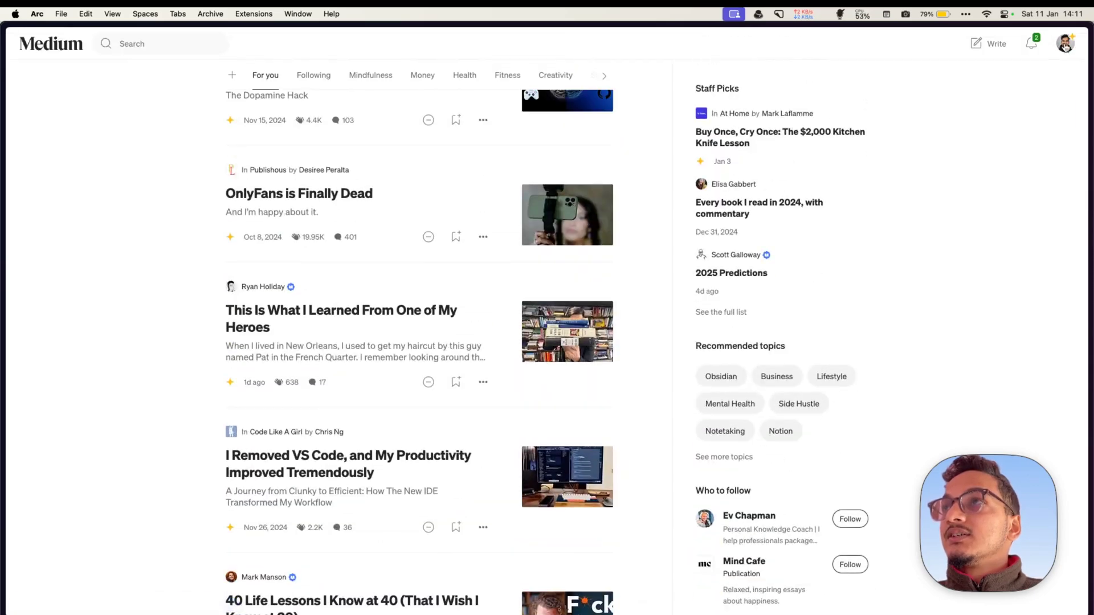
click(1064, 44)
click(976, 139)
Create a new floating sticky note with Cmd+Shift+N.
scroll(741, 245, down, 10)
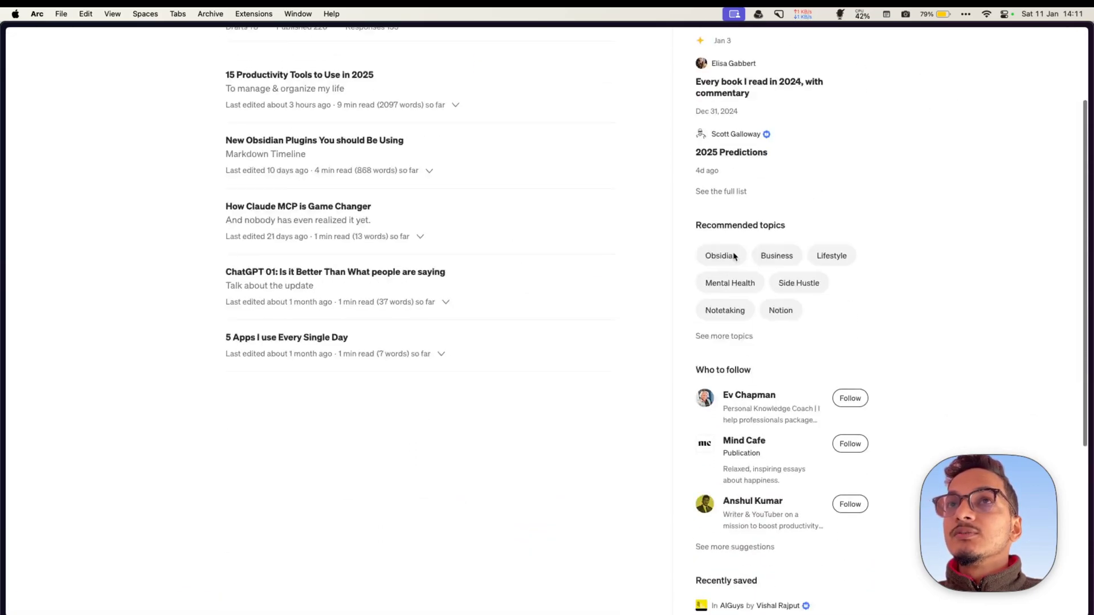
scroll(734, 257, up, 10)
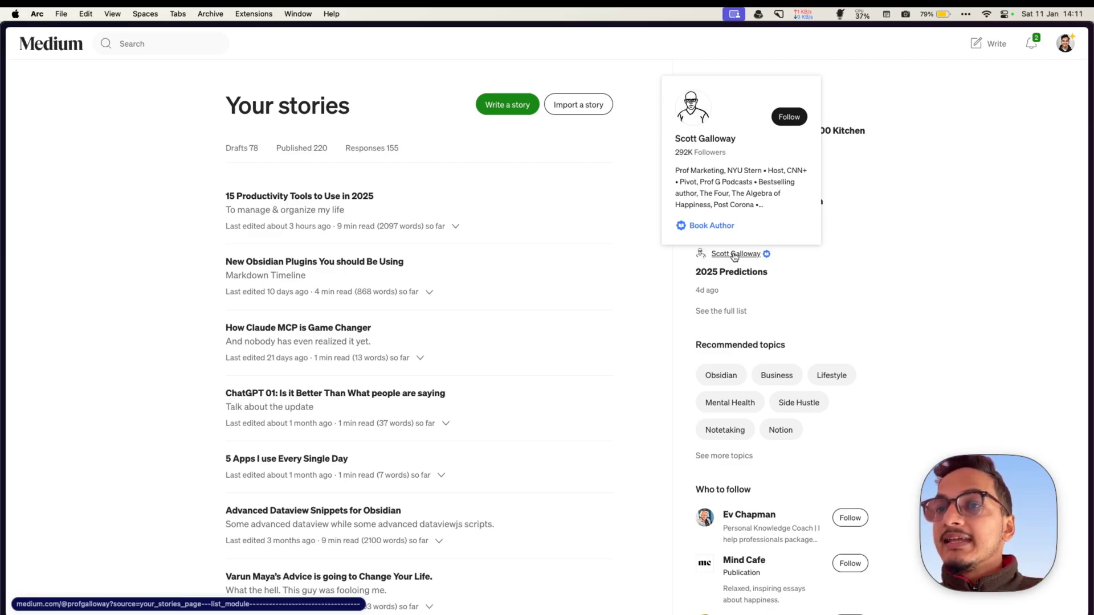
key(super+shift+n)
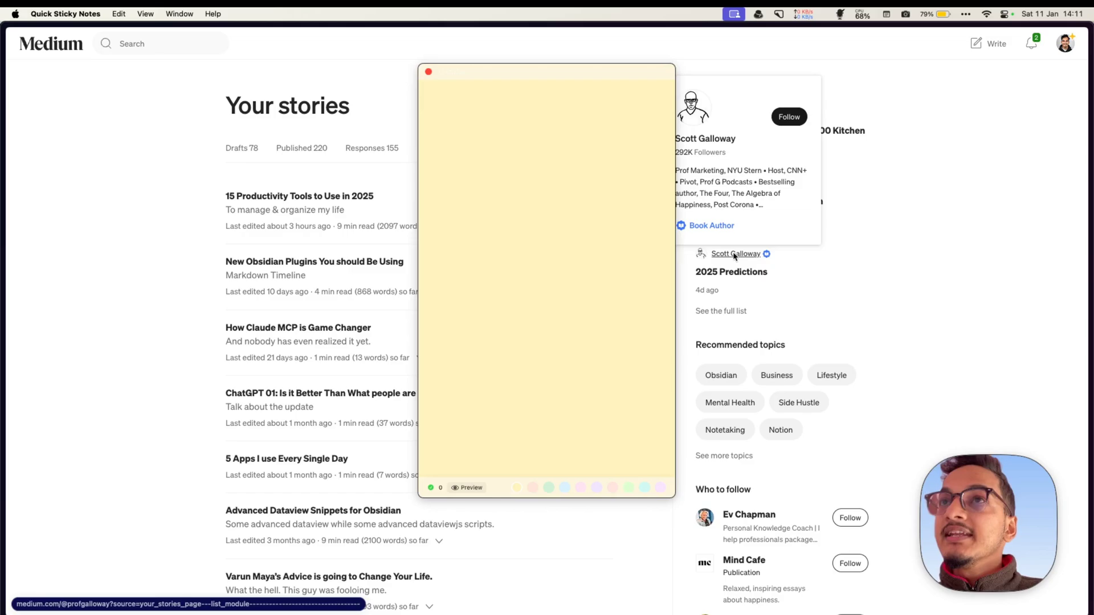
Shrink the note, move it over Staff Picks, and type 'This is a new note' with content text.
click(418, 64)
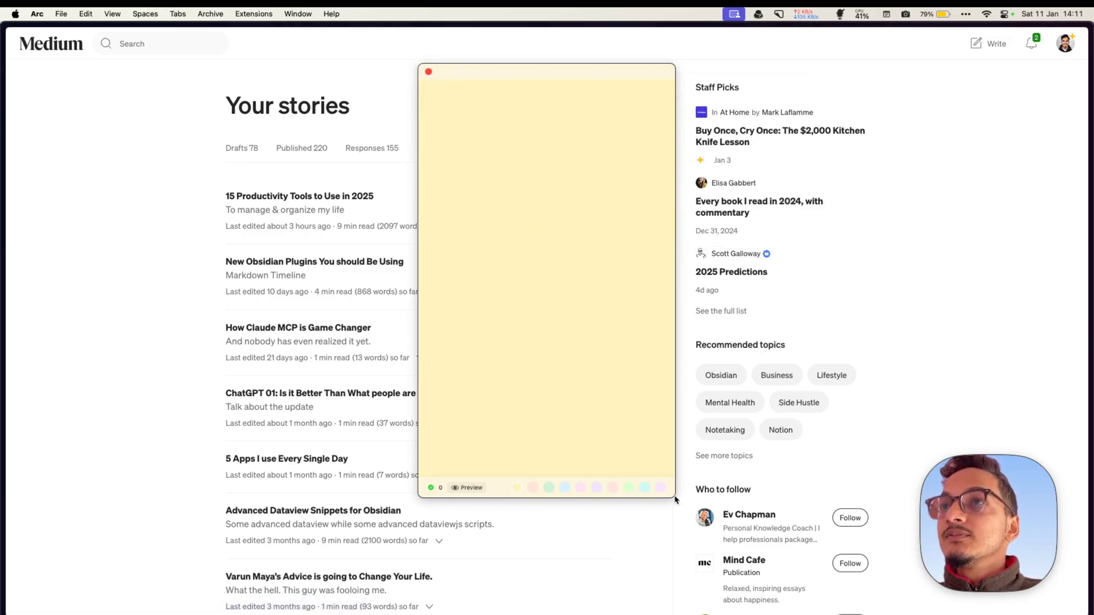
drag(674, 497, 588, 276)
drag(548, 69, 975, 128)
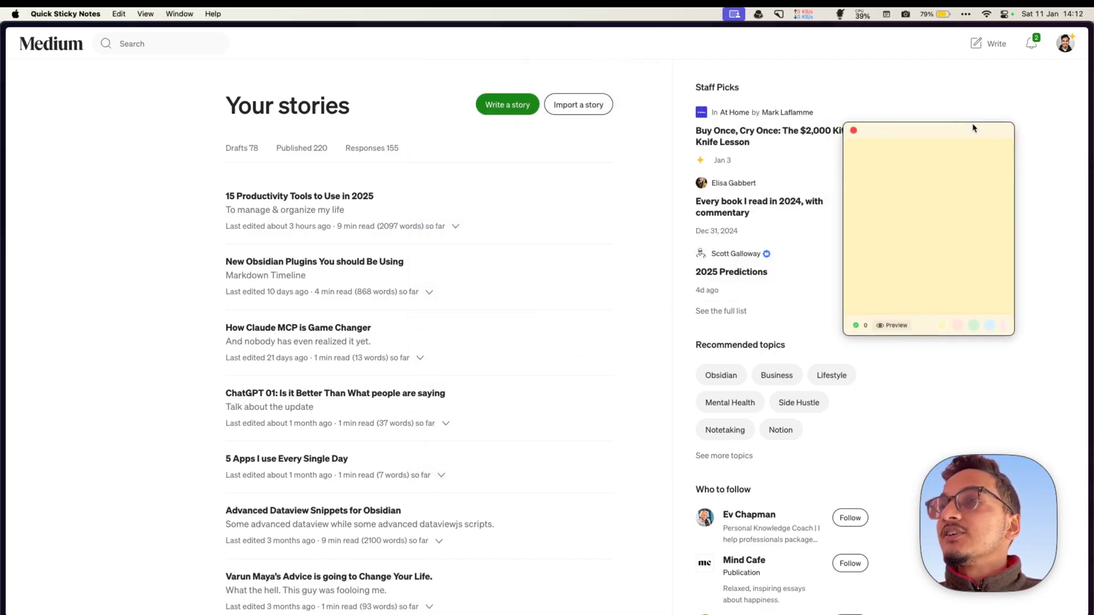
click(898, 128)
text(This is a)
key(BackSpace)
key(BackSpace)
key(BackSpace)
key(BackSpace)
text(is a new note)
text(This is the c)
text(ontent of the note)
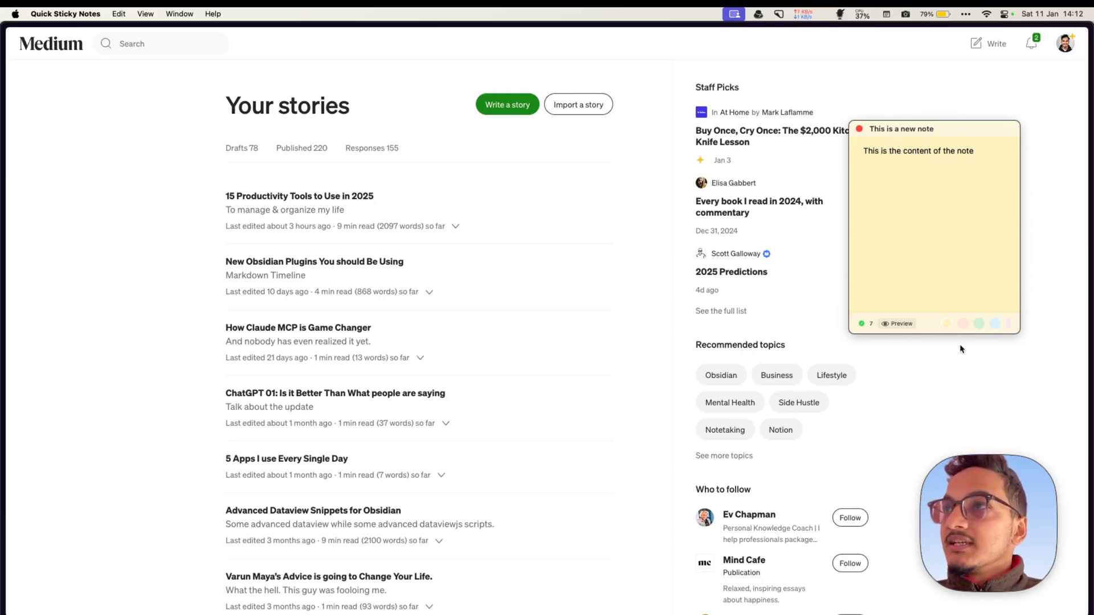
Colour the note pink, then add a custom colour named 'red' and apply it.
click(957, 324)
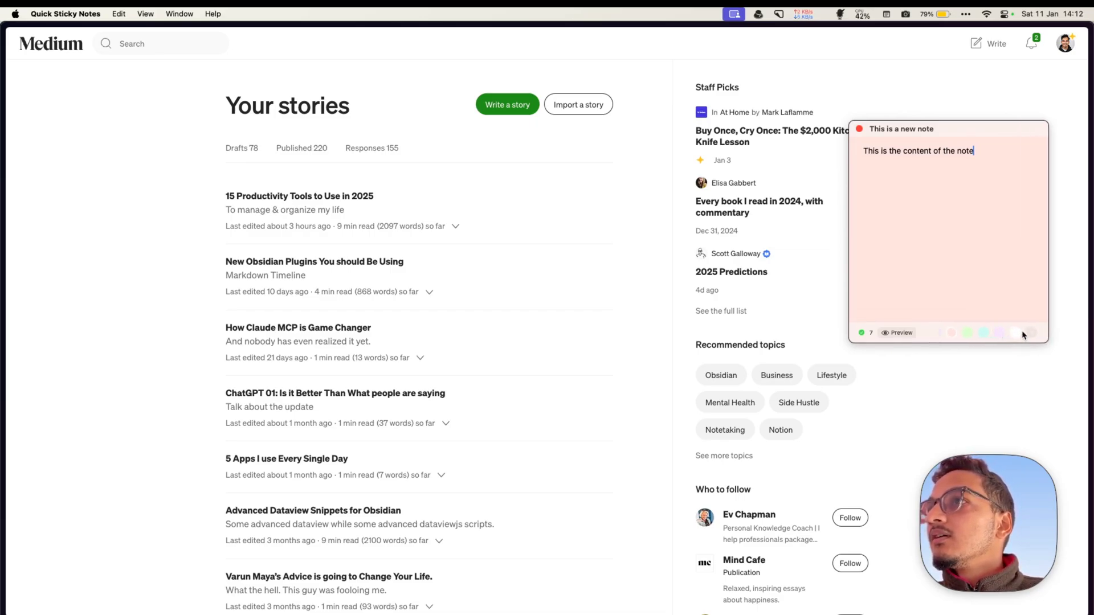
click(1032, 333)
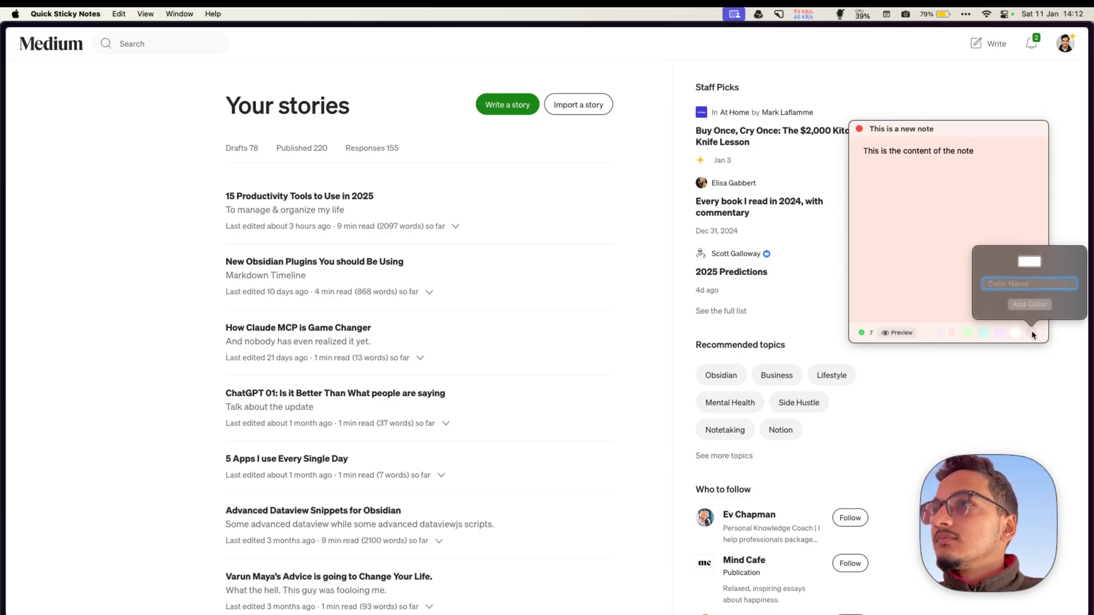
text(red)
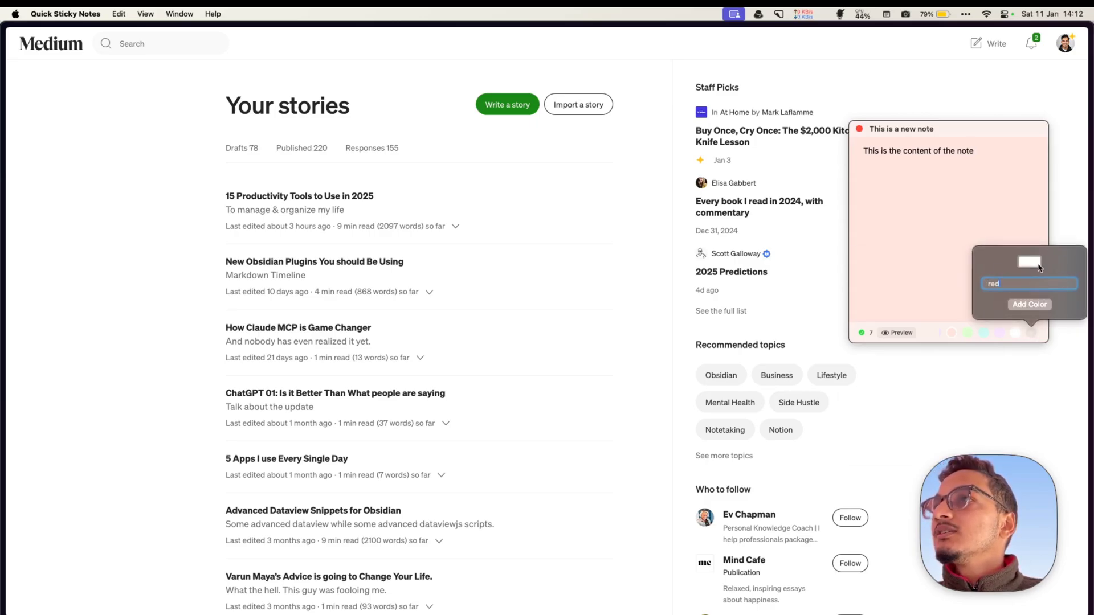
click(1032, 262)
click(1025, 311)
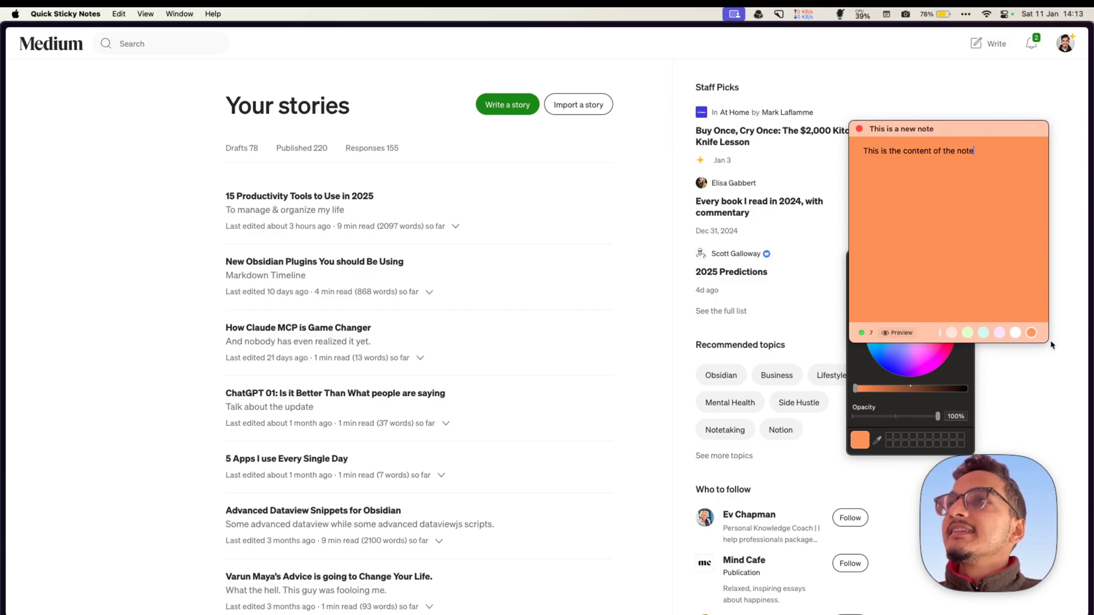
scroll(1009, 334, right, 2)
key(super+a)
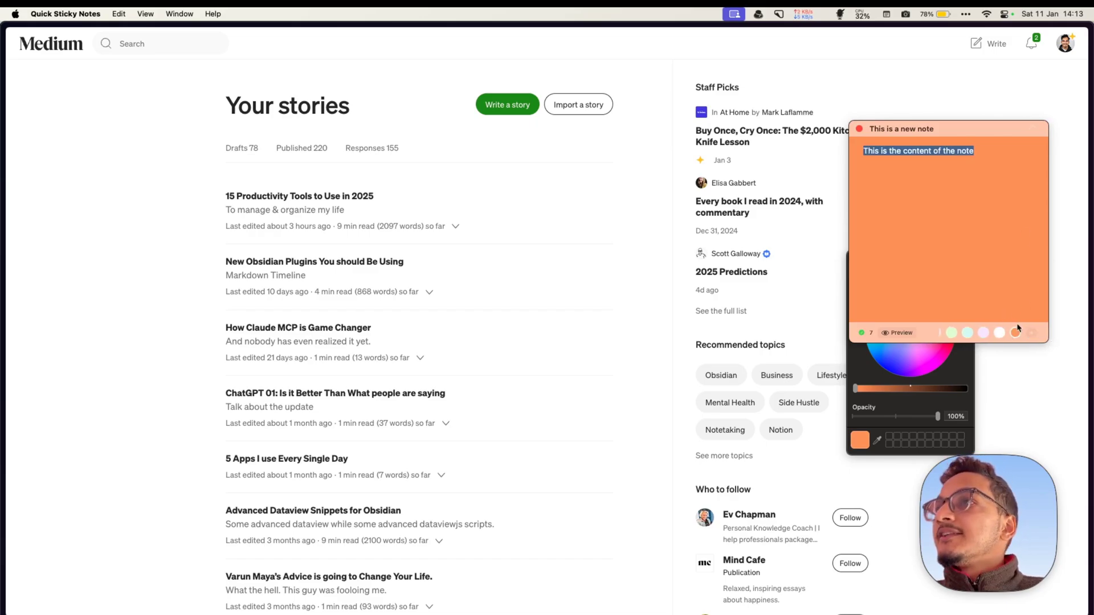
click(1011, 336)
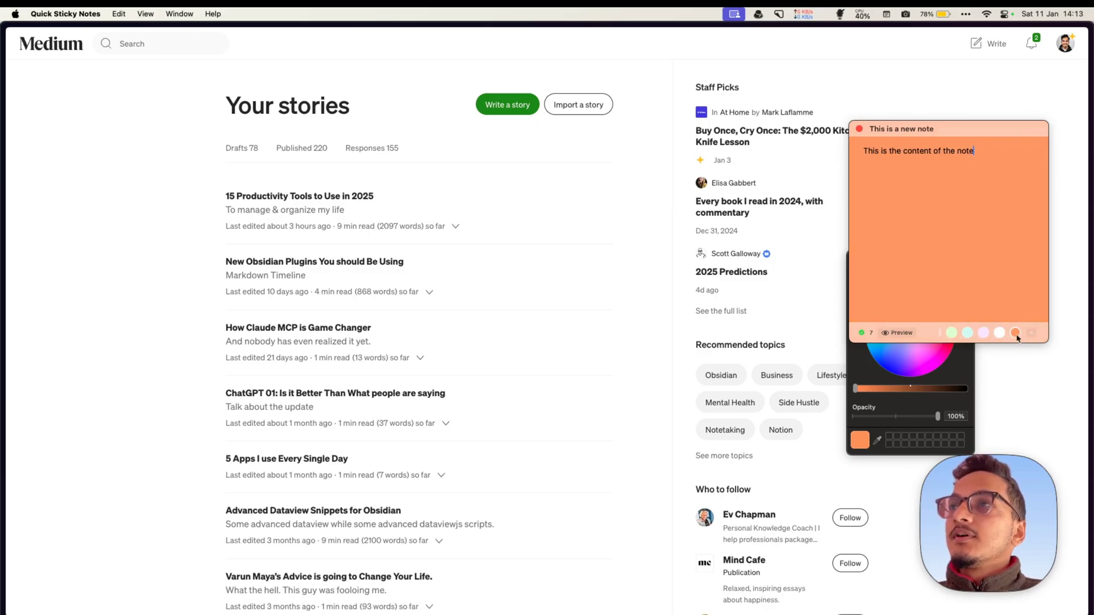
Make the first line a '#' heading and add a '## heading 2' line below it.
click(1031, 332)
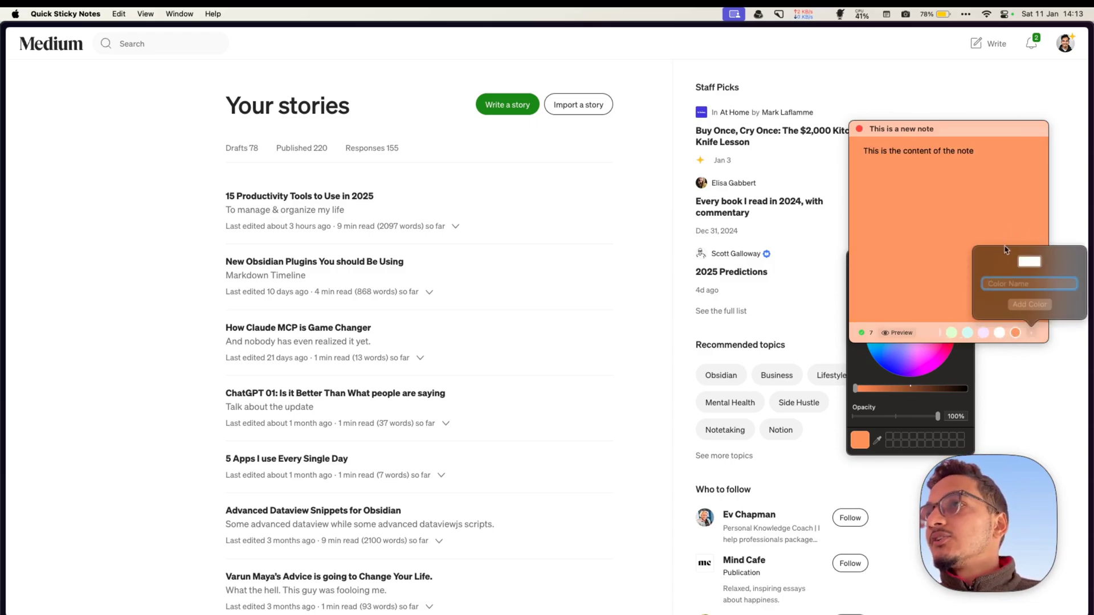
click(875, 256)
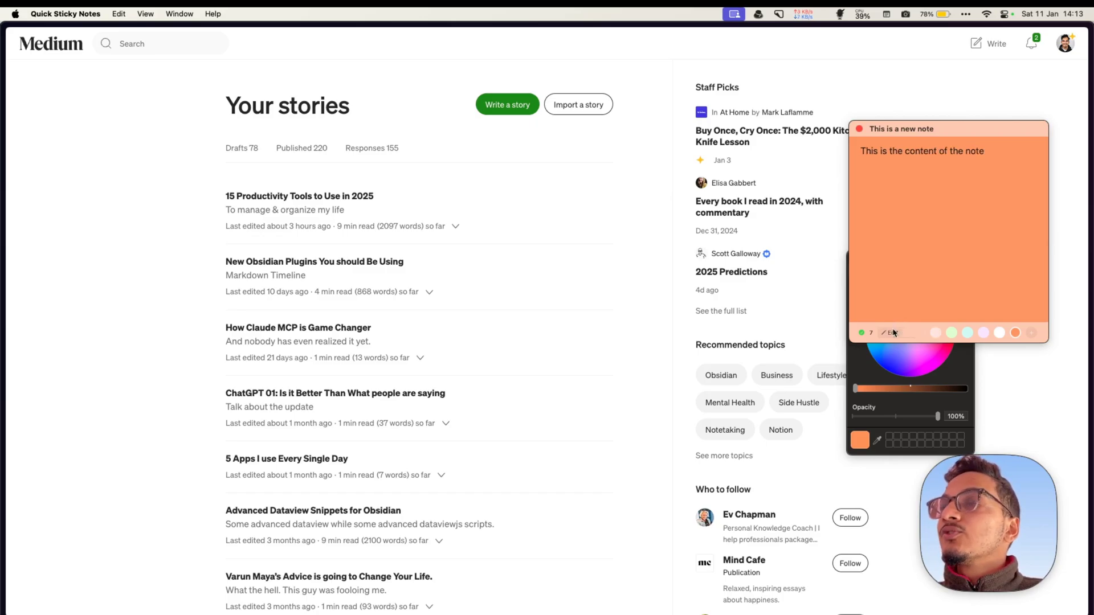
click(863, 150)
text(#)
click(882, 207)
key(Return)
key(Return)
text(## heading 2)
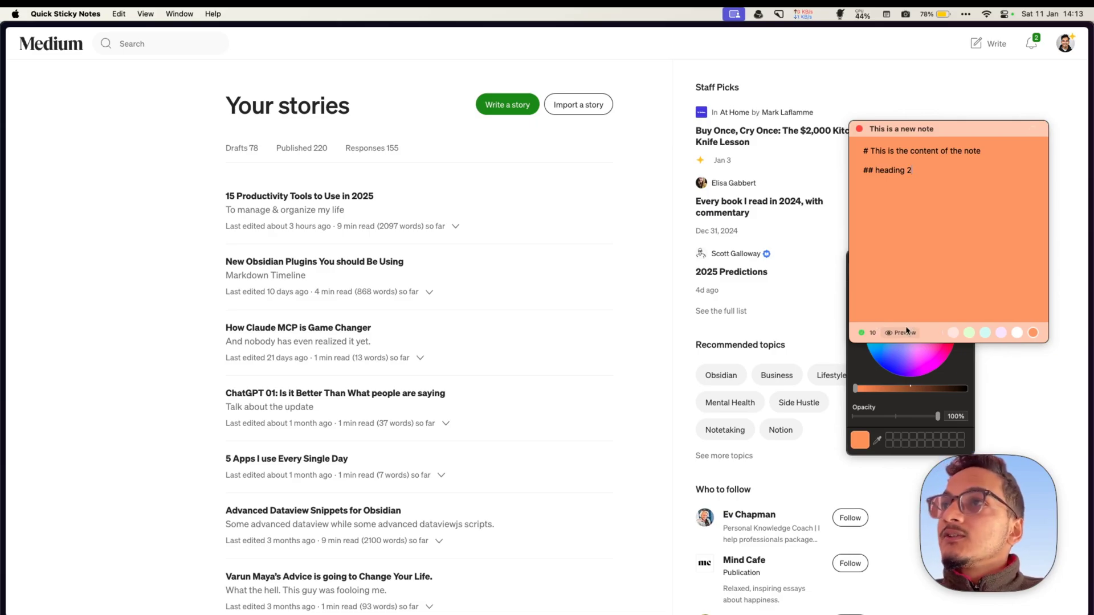
Preview the note with rendered headings and drag it larger.
click(902, 332)
drag(1046, 340, 1020, 390)
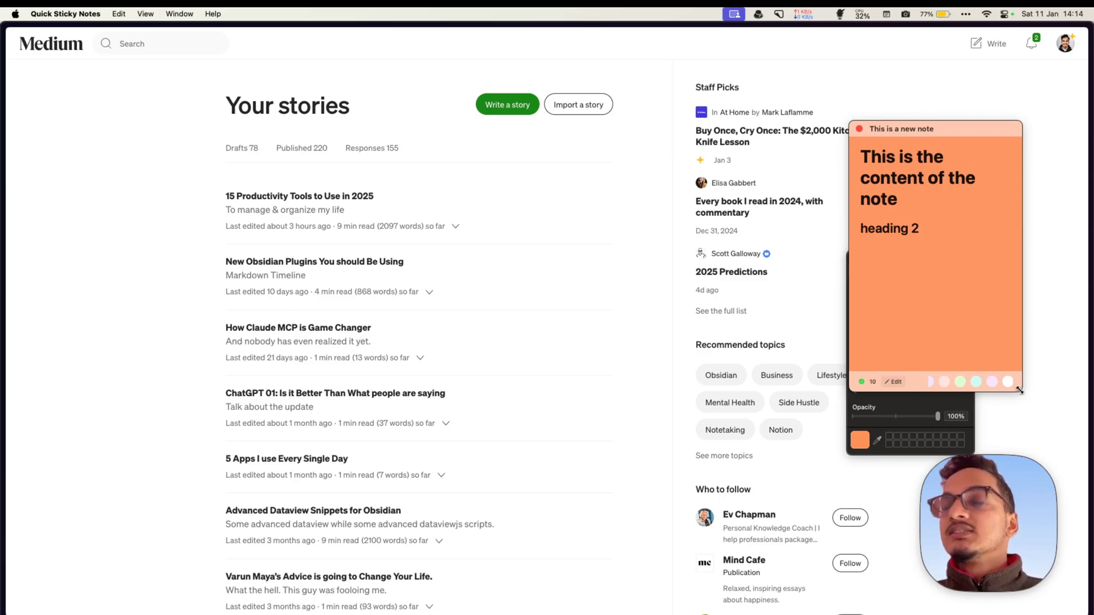
drag(1019, 391, 1032, 402)
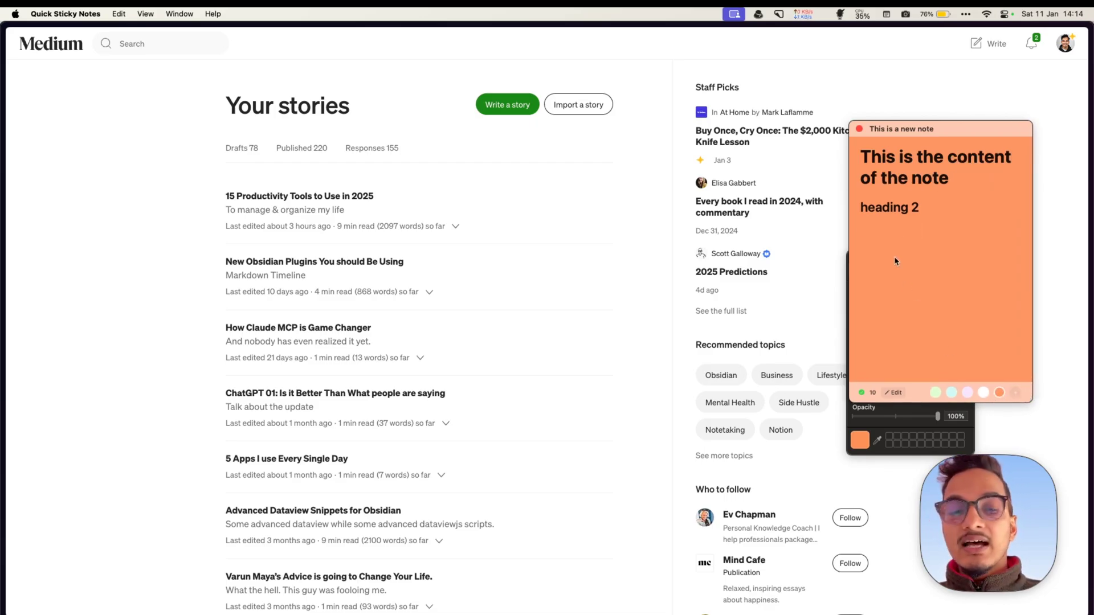
key(super+o)
Open the Writing note as a floating sticky and move it left to reveal the orange note.
click(481, 167)
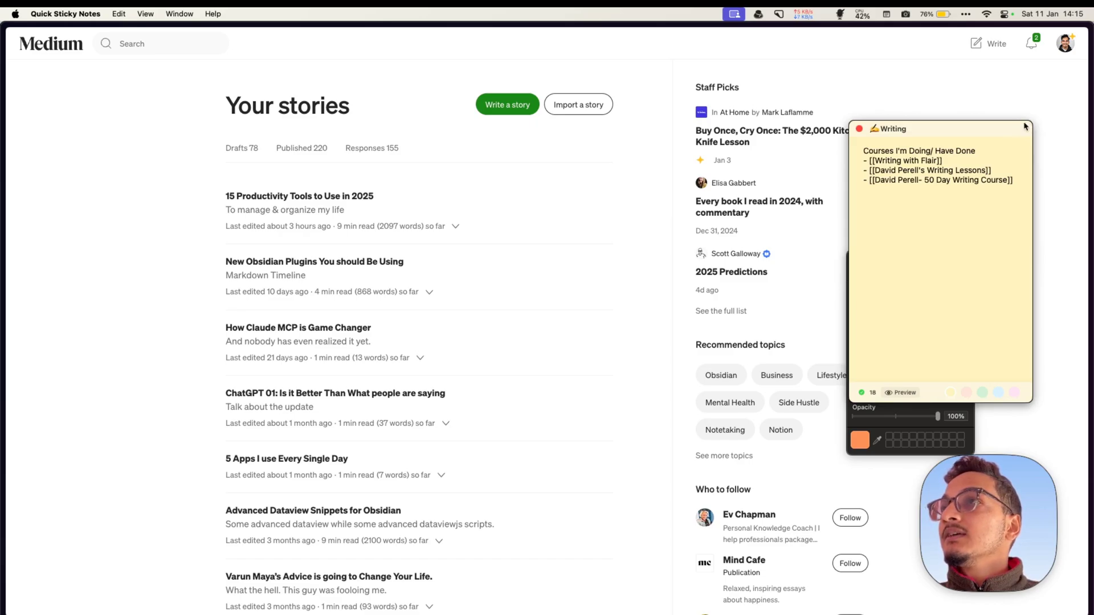
drag(1027, 127, 784, 76)
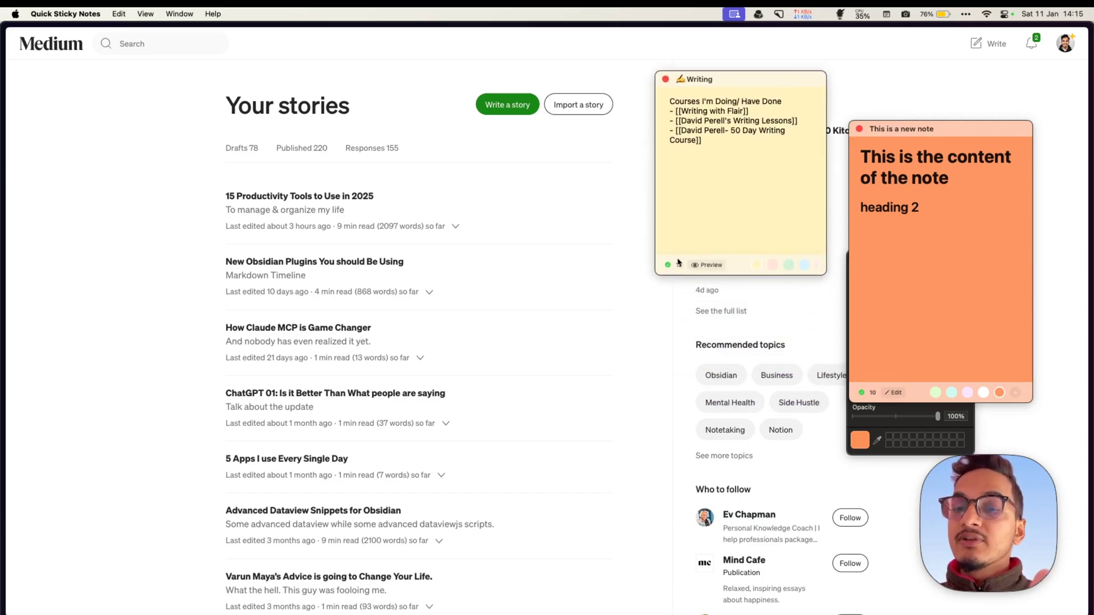
scroll(540, 320, down, 5)
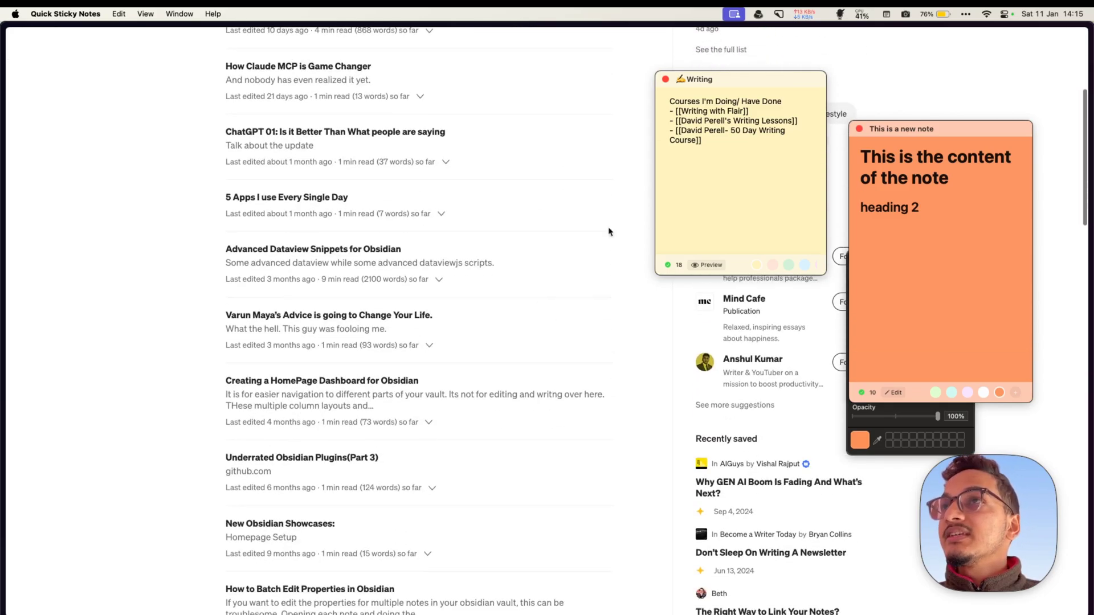
Bring the sticky notes back in front of the browser and close the Writing note.
click(609, 265)
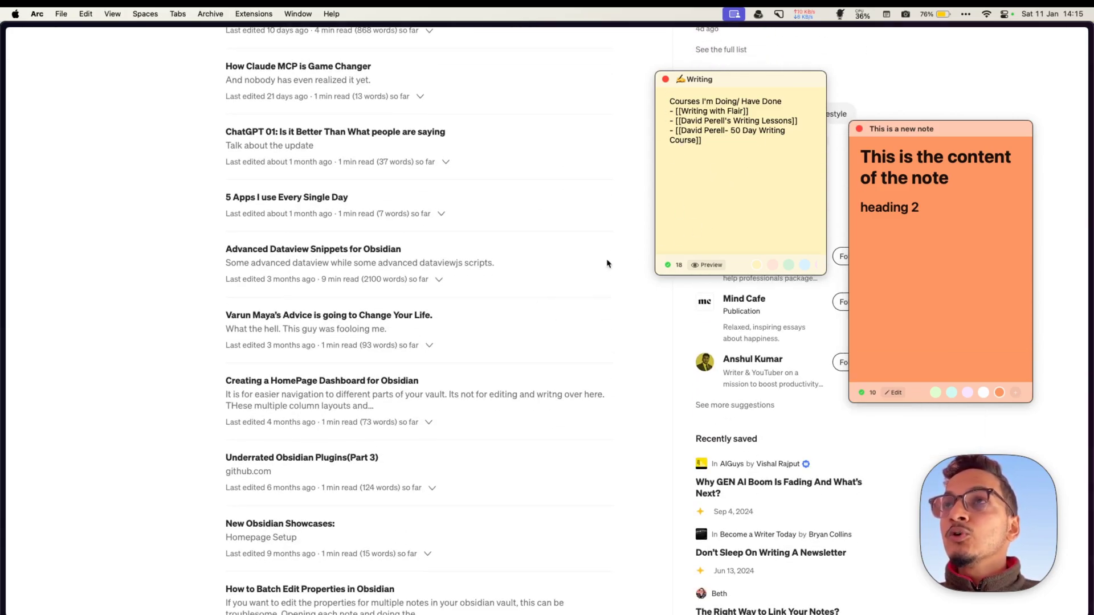
click(732, 100)
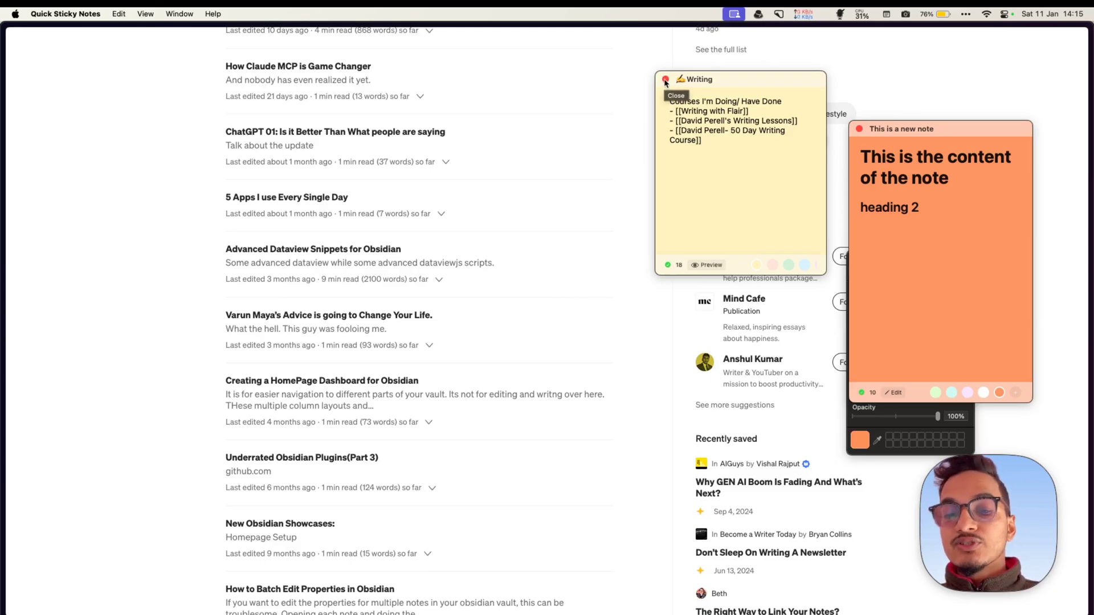
click(665, 82)
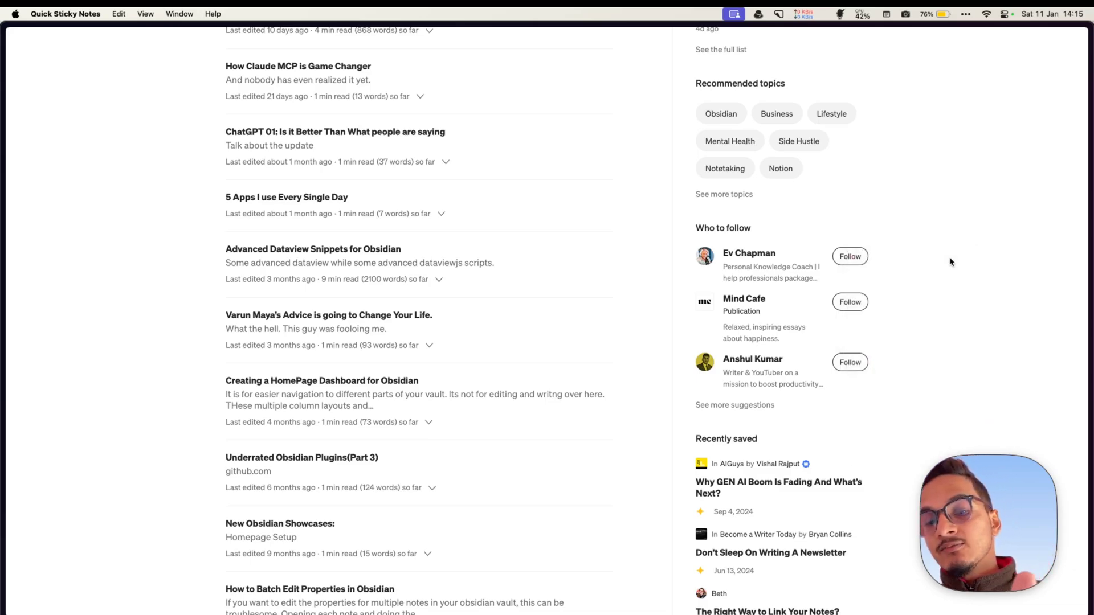
Reopen 'Writing' from Recent Notes, then bring up the All Notes grid sorted A to Z.
key(super+shift+r)
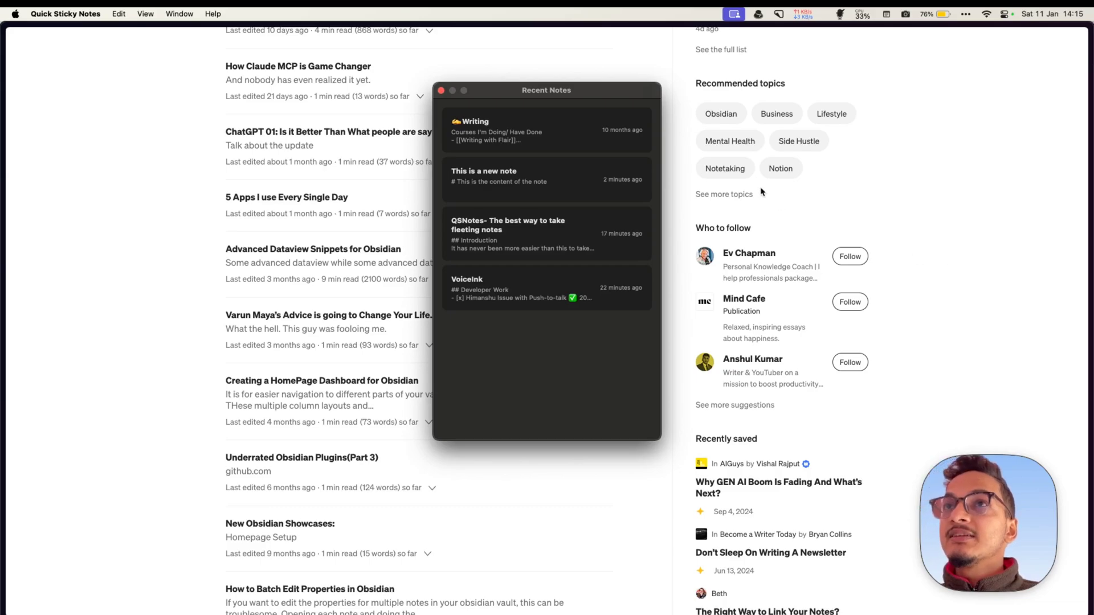
scroll(564, 134, down, 1)
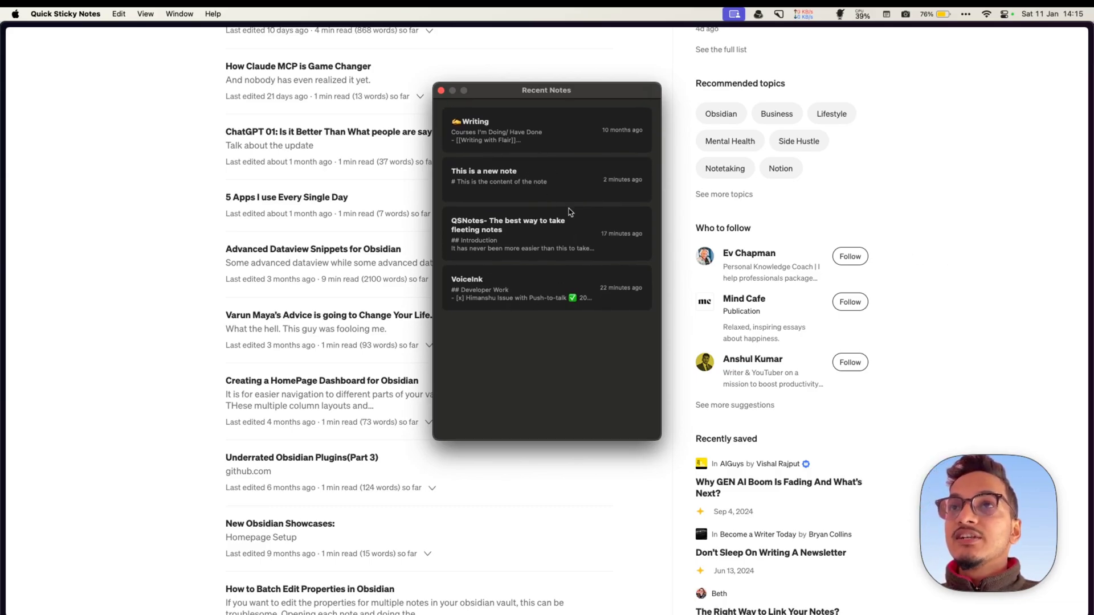
click(545, 145)
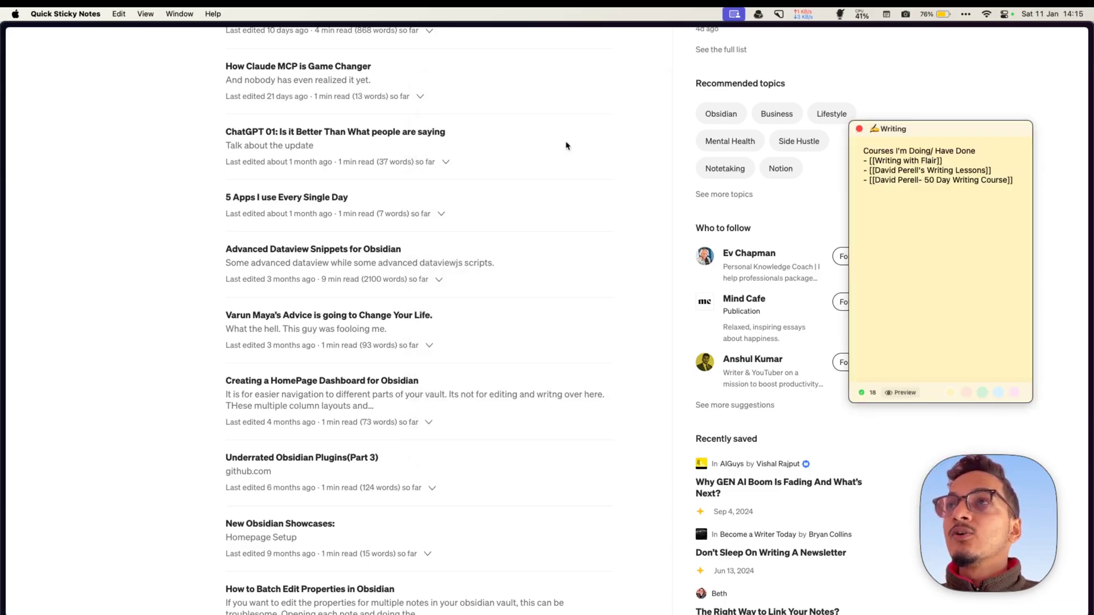
key(super+shift+a)
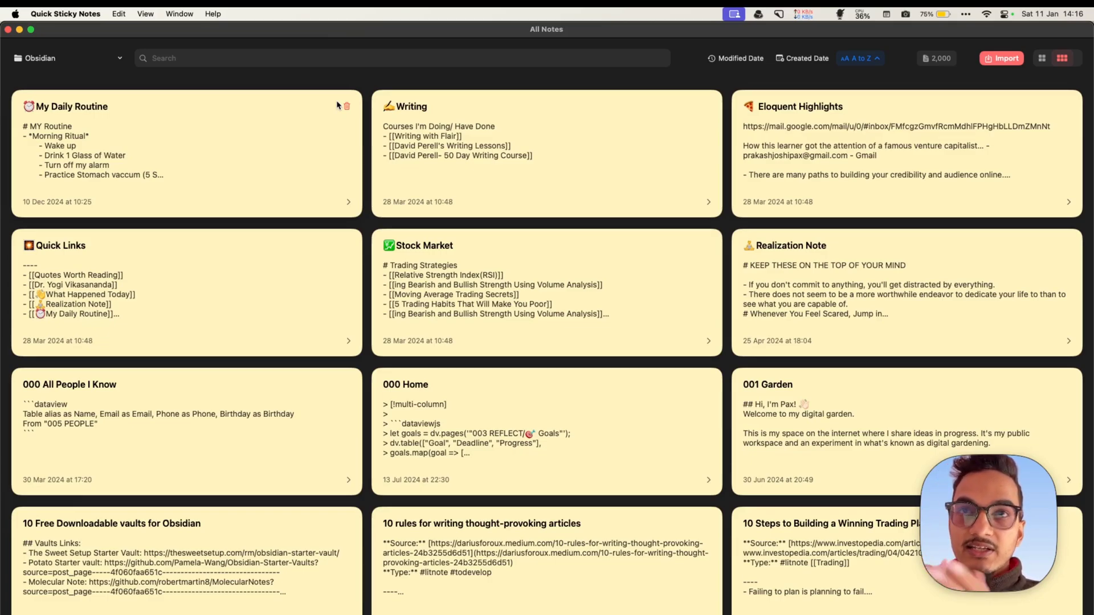
Tile the All Notes window to the left half and Obsidian to the right half.
drag(352, 36, 402, 78)
key(ctrl+alt+Left)
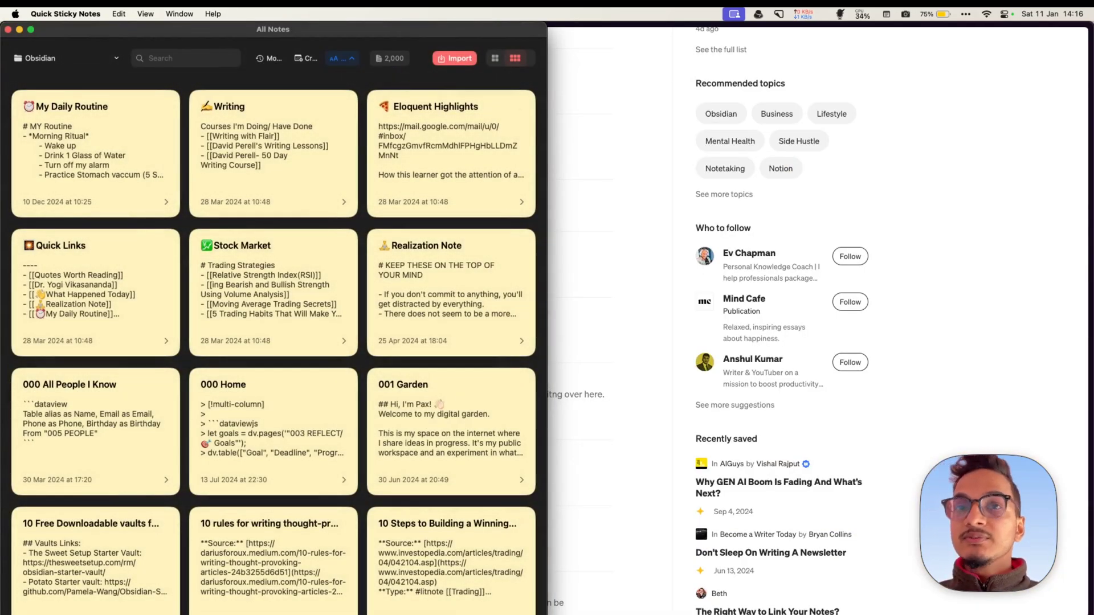
key(super+Tab)
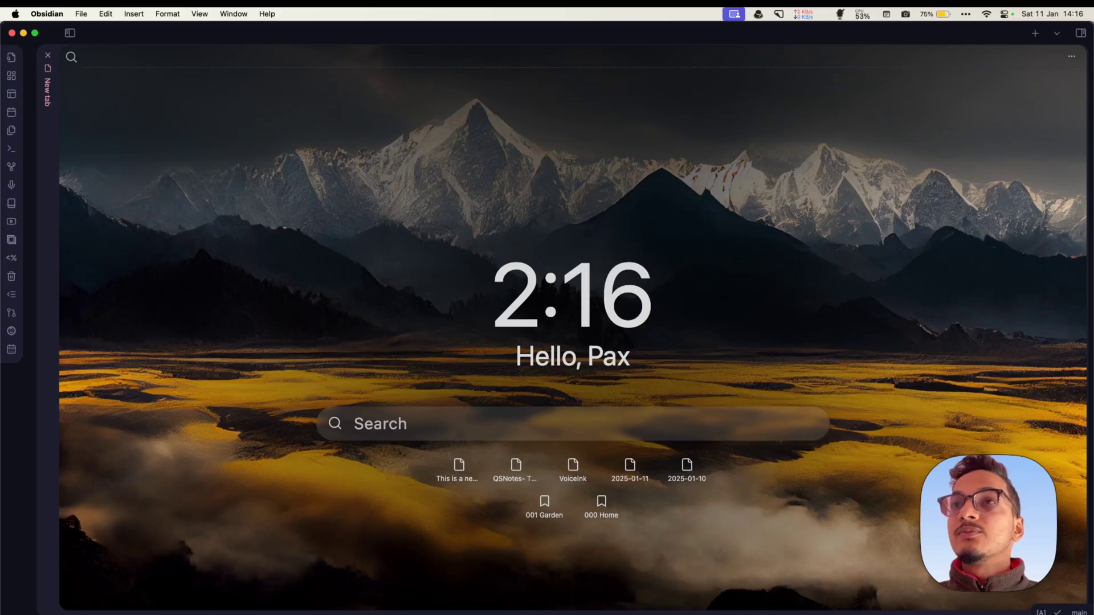
key(ctrl+alt+Right)
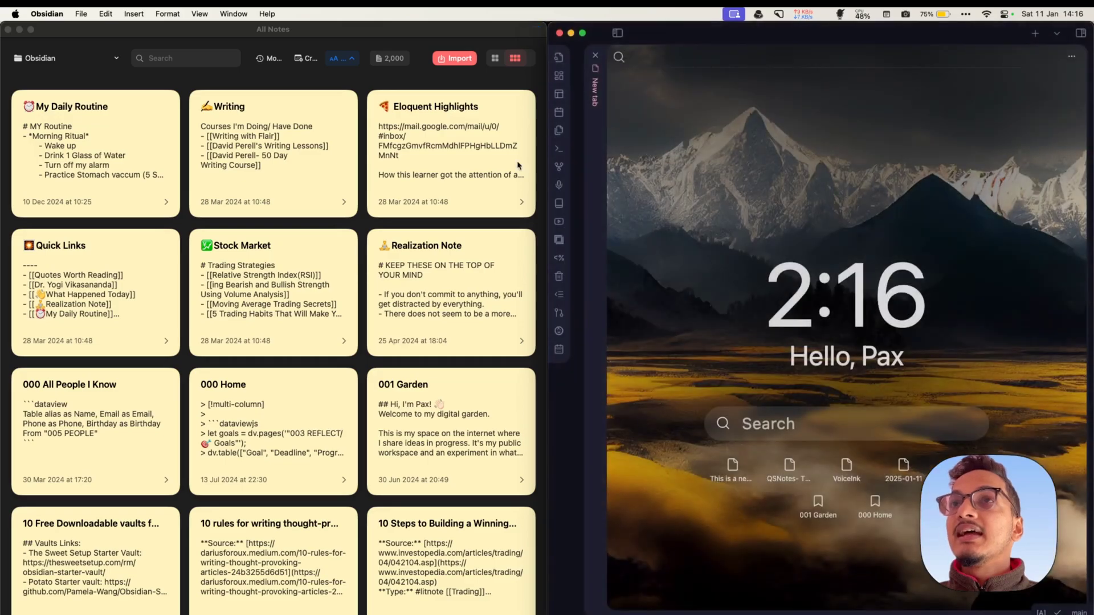
Open 'This is a new note' from Obsidian's file explorer and resize the matching sticky beside it.
click(618, 34)
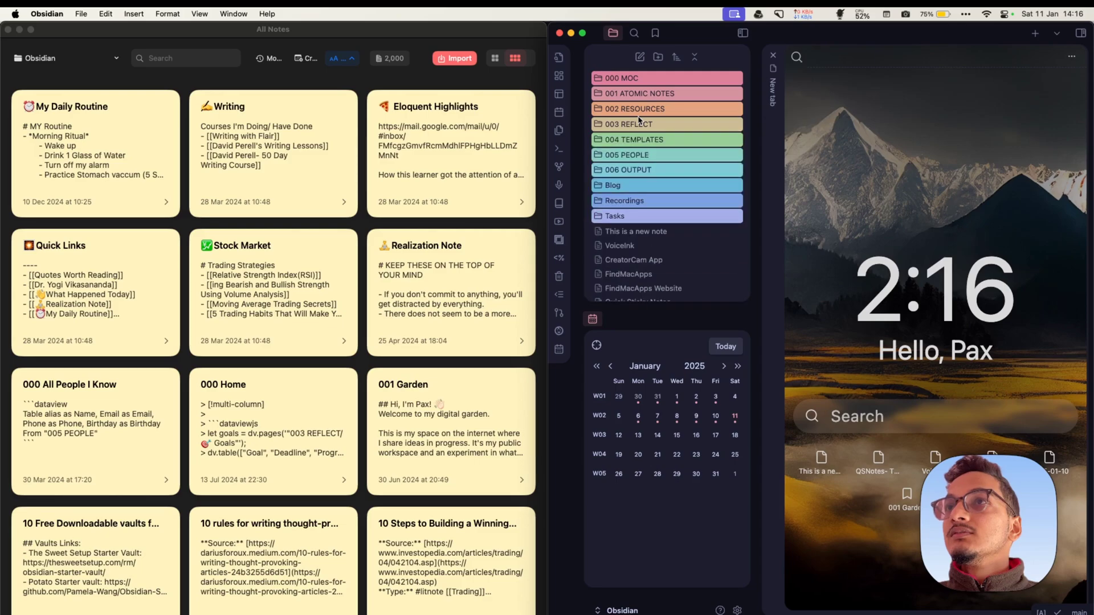
click(632, 231)
drag(439, 361, 472, 509)
In Obsidian, add a '### Heading 3' line below the Heading 2 line.
click(899, 321)
click(942, 199)
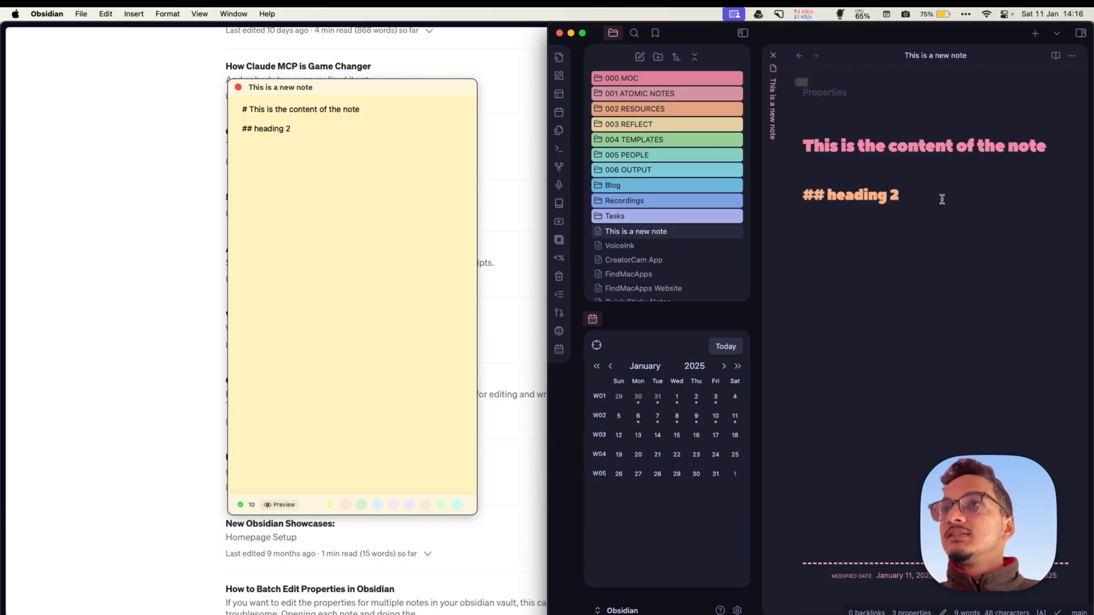
key(Return)
key(Return)
text(##)
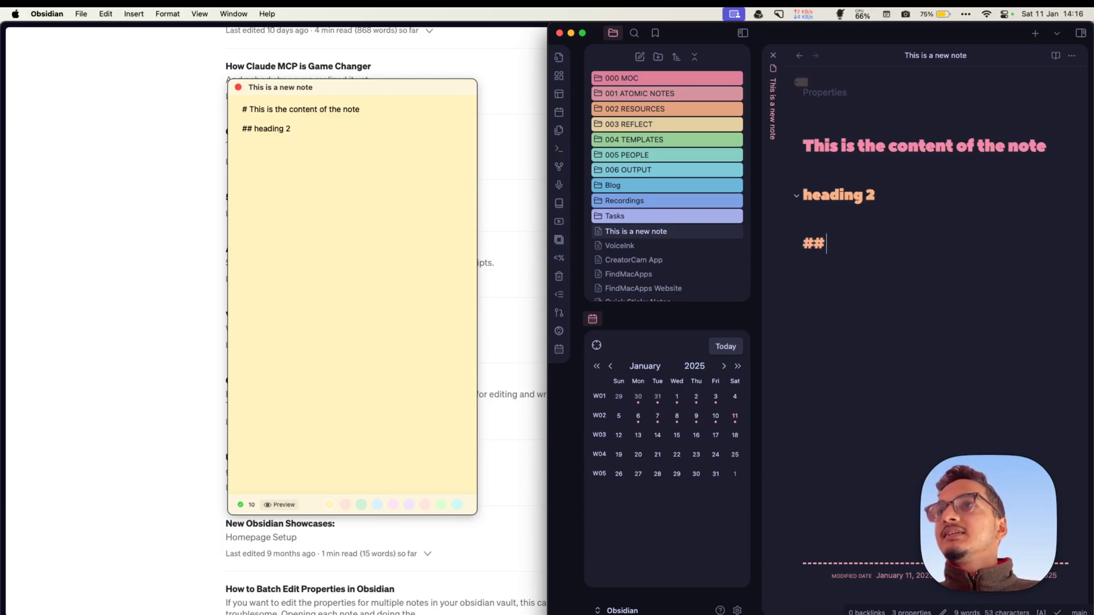
key(BackSpace)
text(#Heading 3)
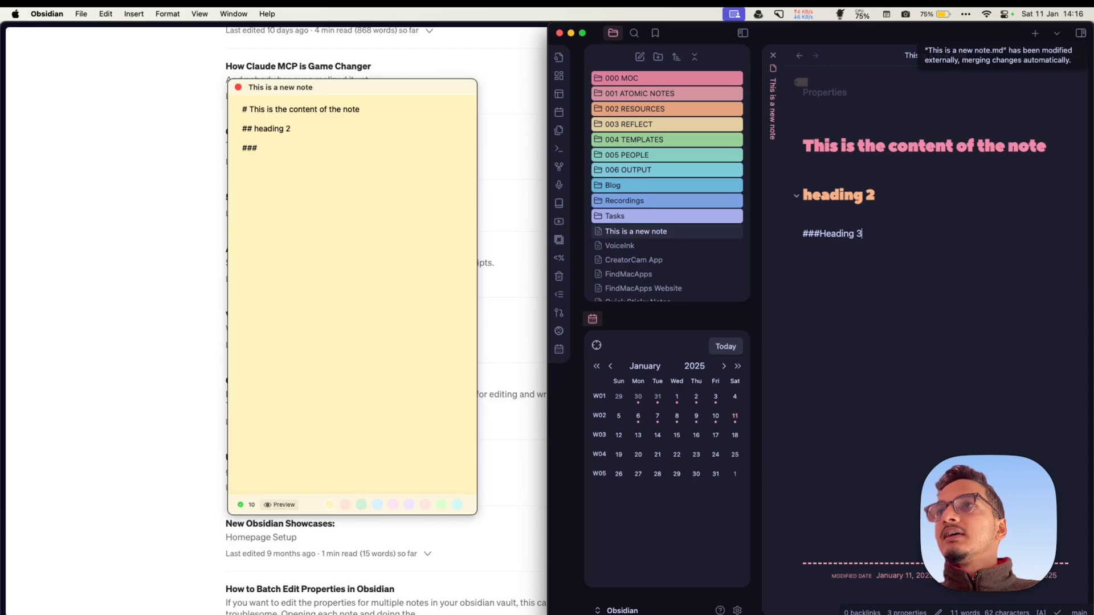
click(820, 233)
In the sticky note, add a '## Heading 2' line below Heading 3 and make it green.
click(311, 158)
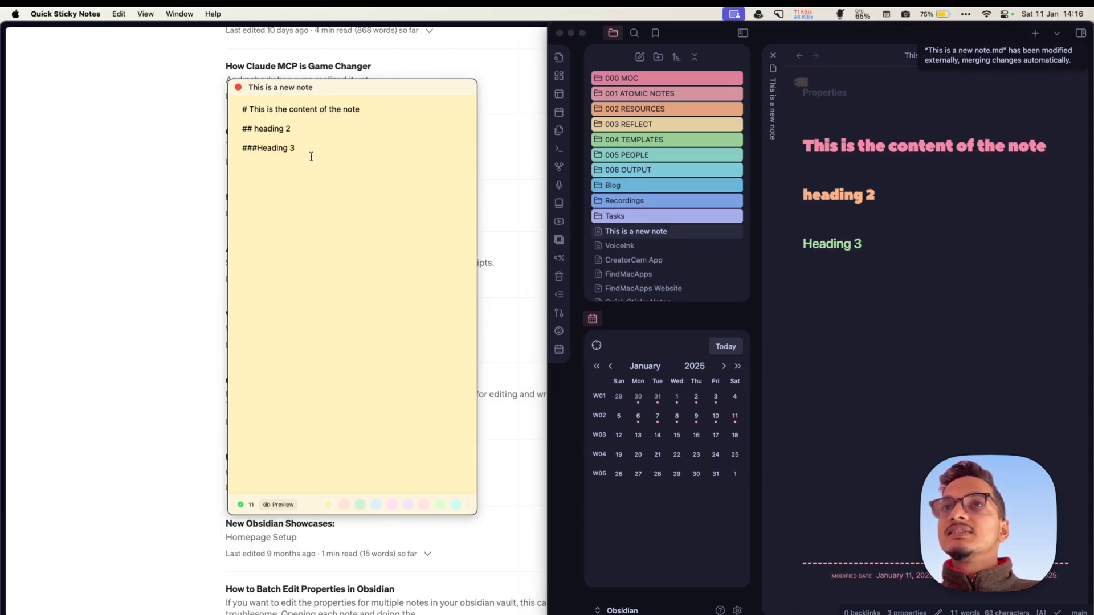
key(Return)
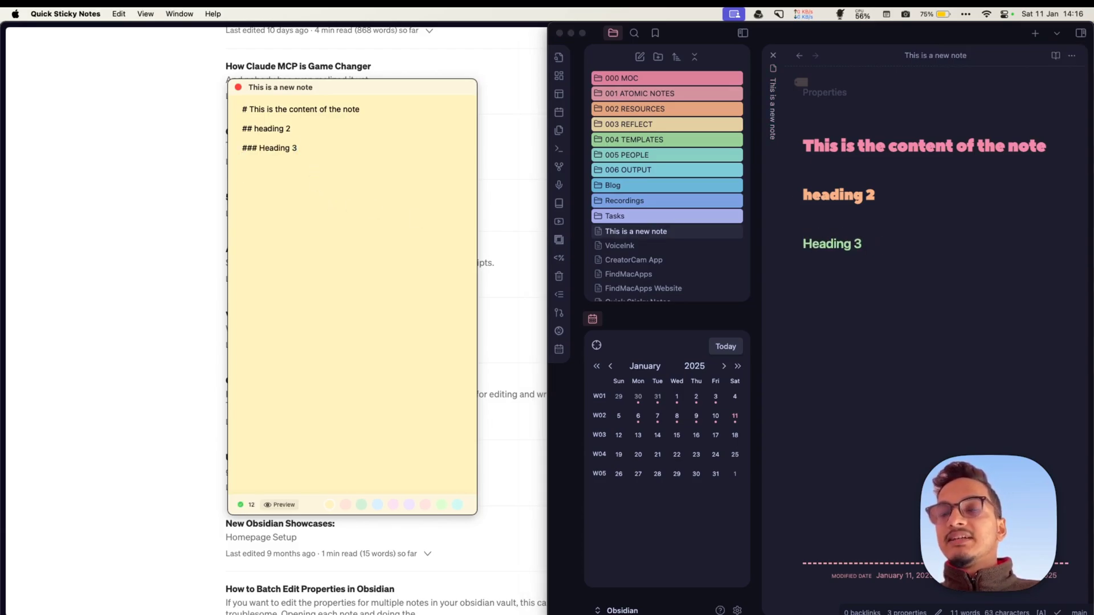
text(## Heading 2)
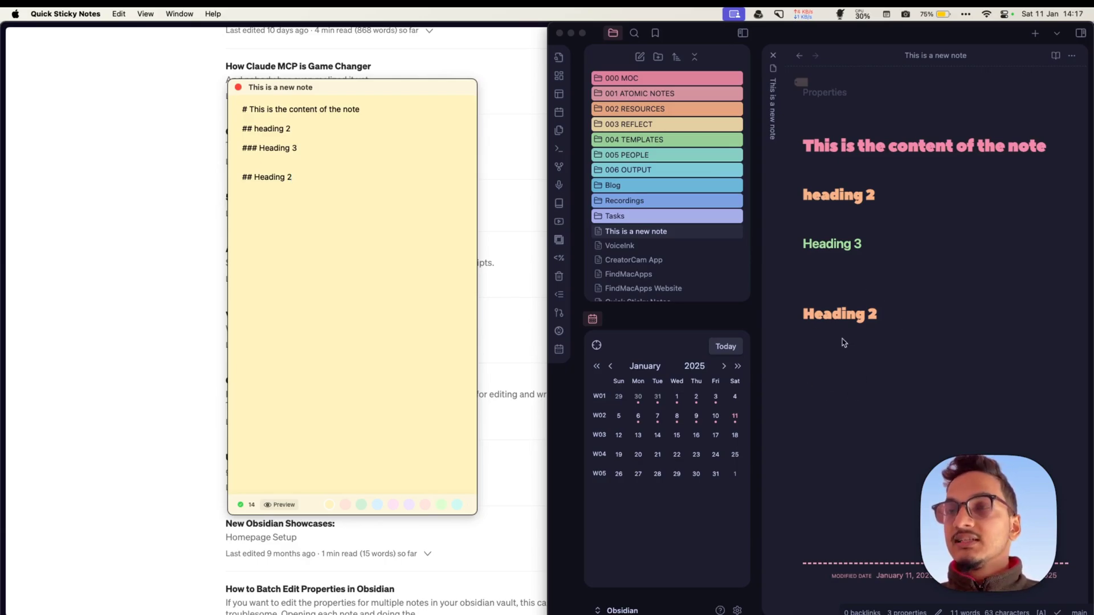
click(361, 505)
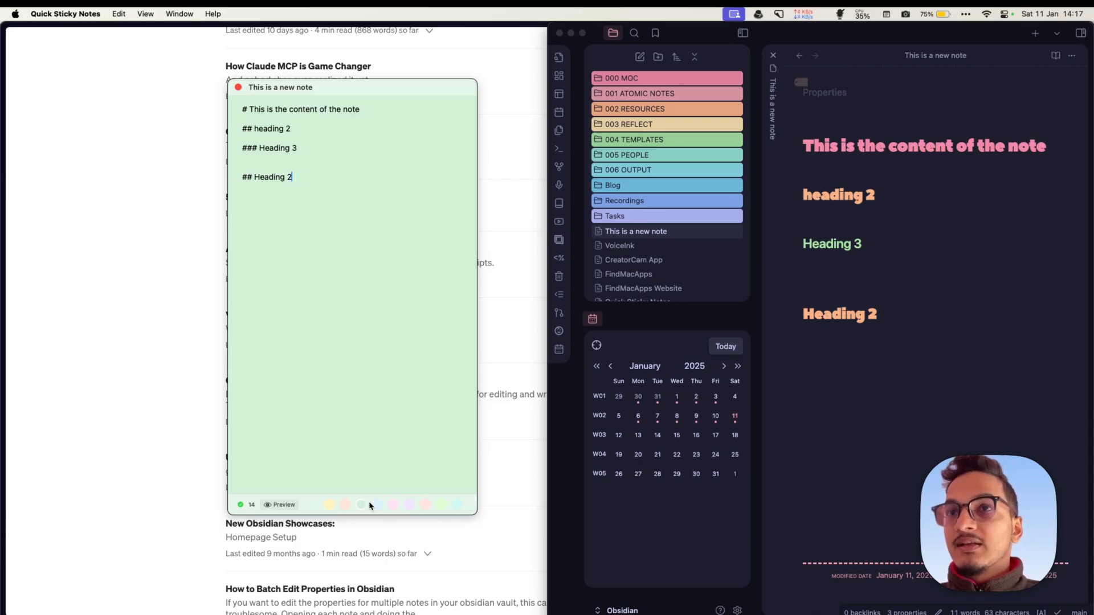
Try blue and yellow, settle on pink for the sticky, and expand the note's Properties in Obsidian.
click(377, 505)
click(329, 505)
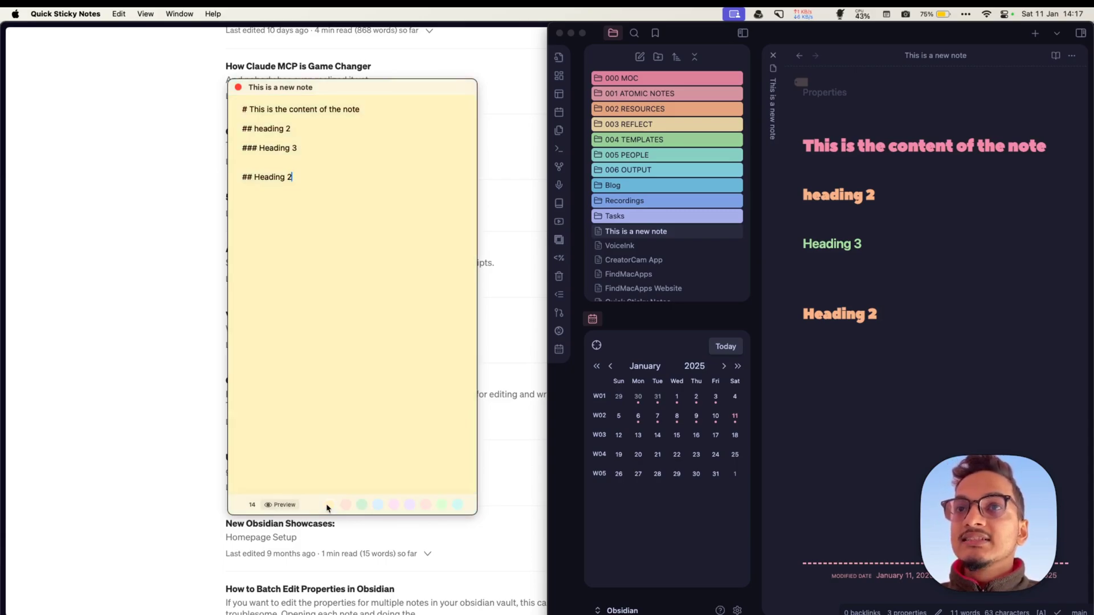
click(823, 92)
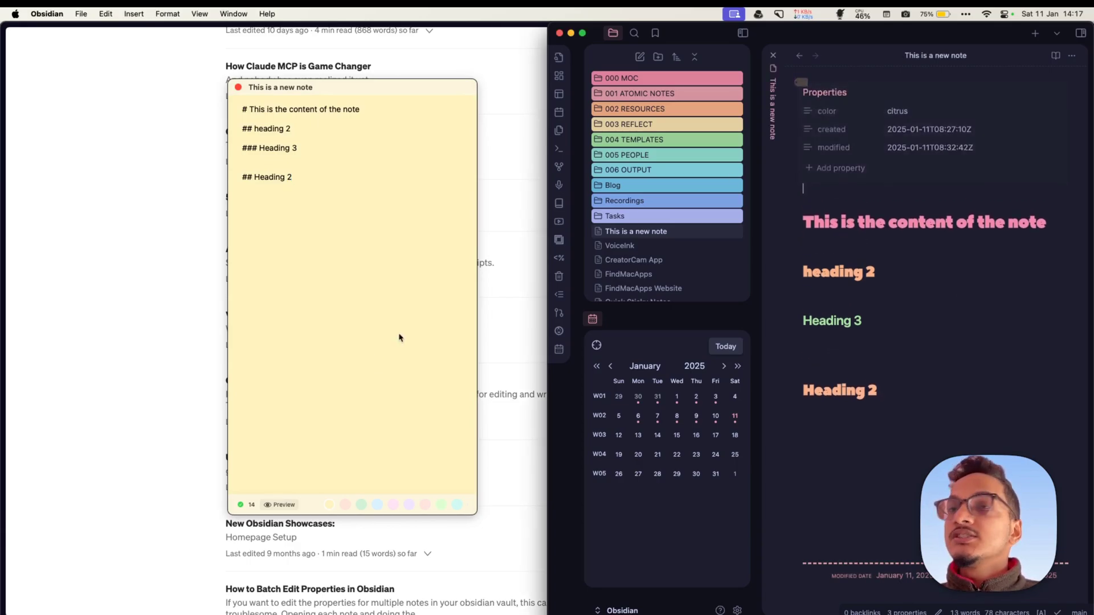
click(394, 505)
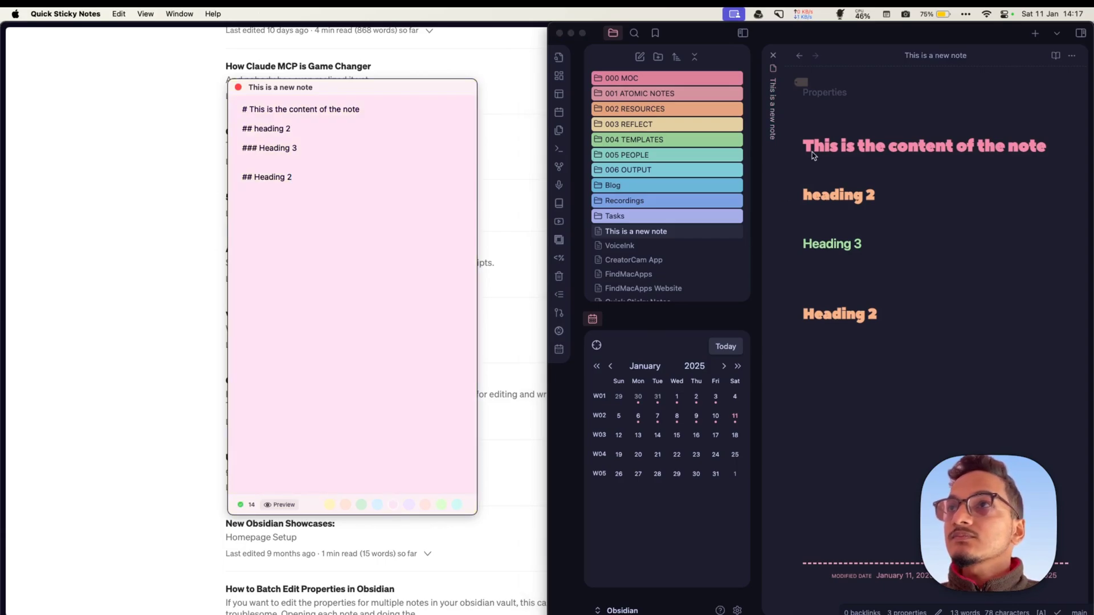
click(819, 99)
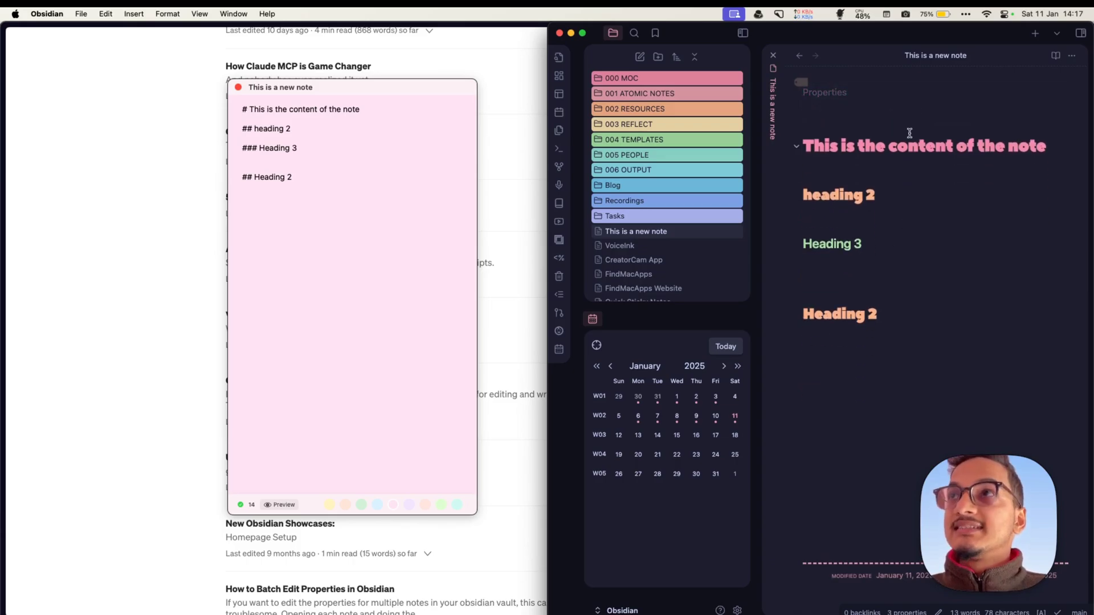
mouse_move(896, 121)
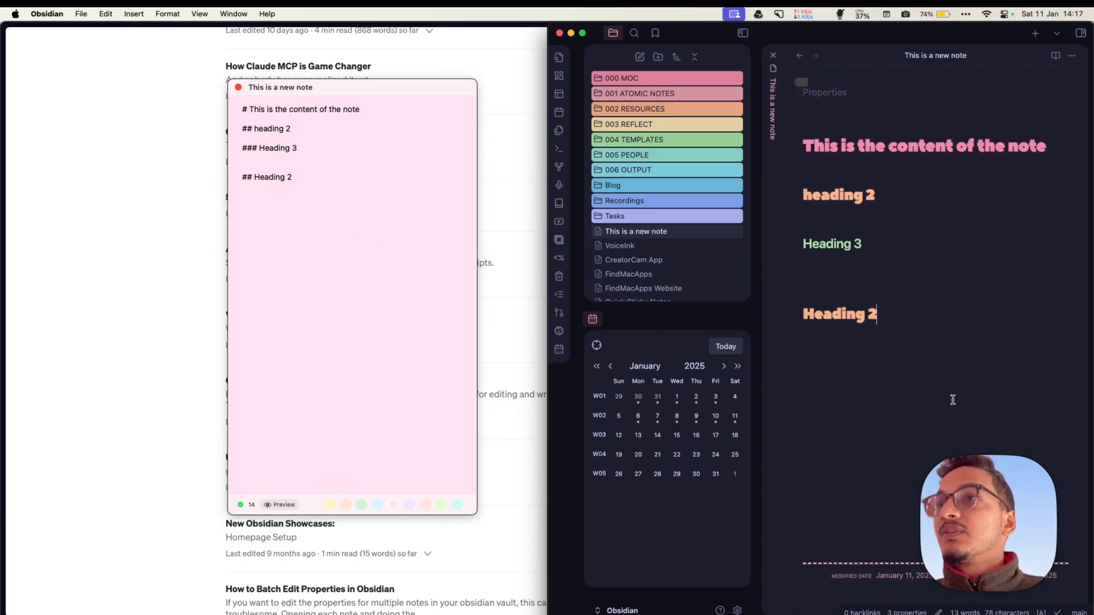
Open Quick Sticky Notes Settings with Cmd+, and scroll through Notes Directory and Keyboard Shortcuts.
click(422, 337)
key(super+comma)
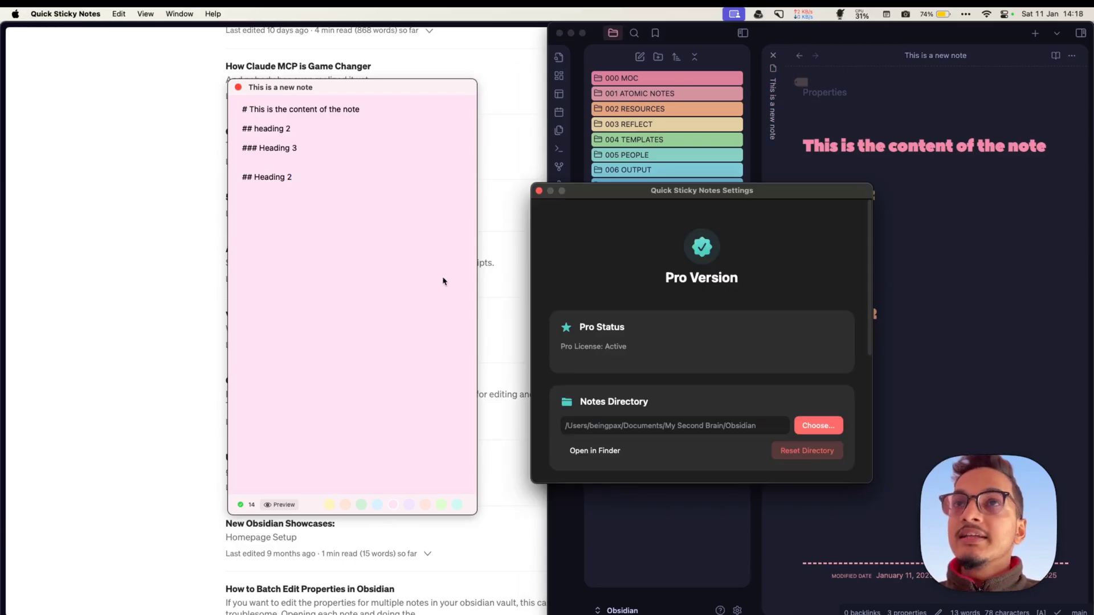
scroll(663, 347, down, 5)
scroll(664, 348, up, 2)
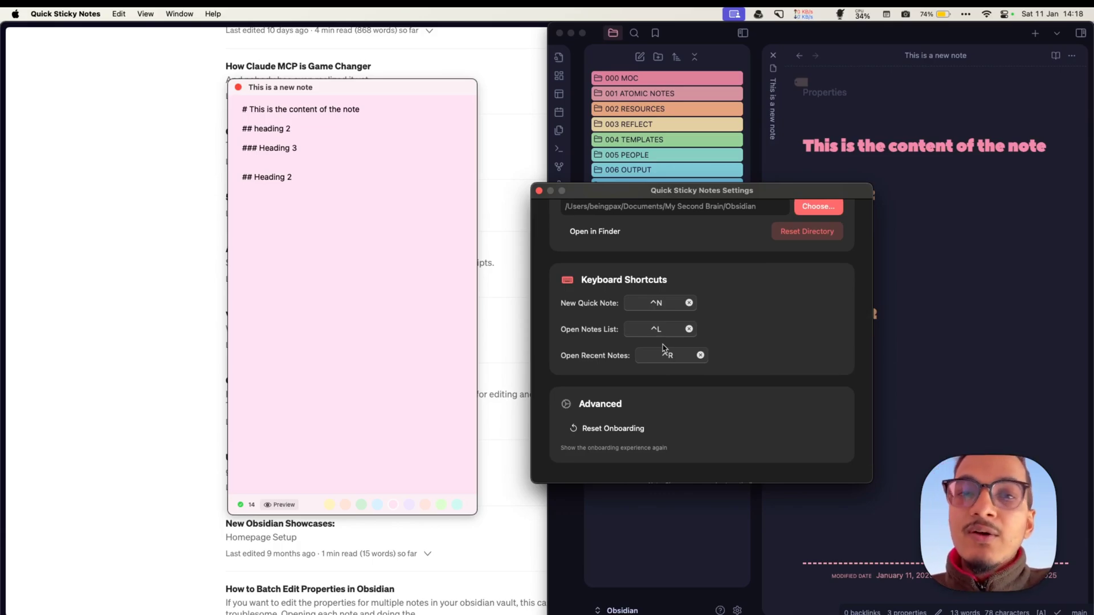
scroll(663, 349, down, 2)
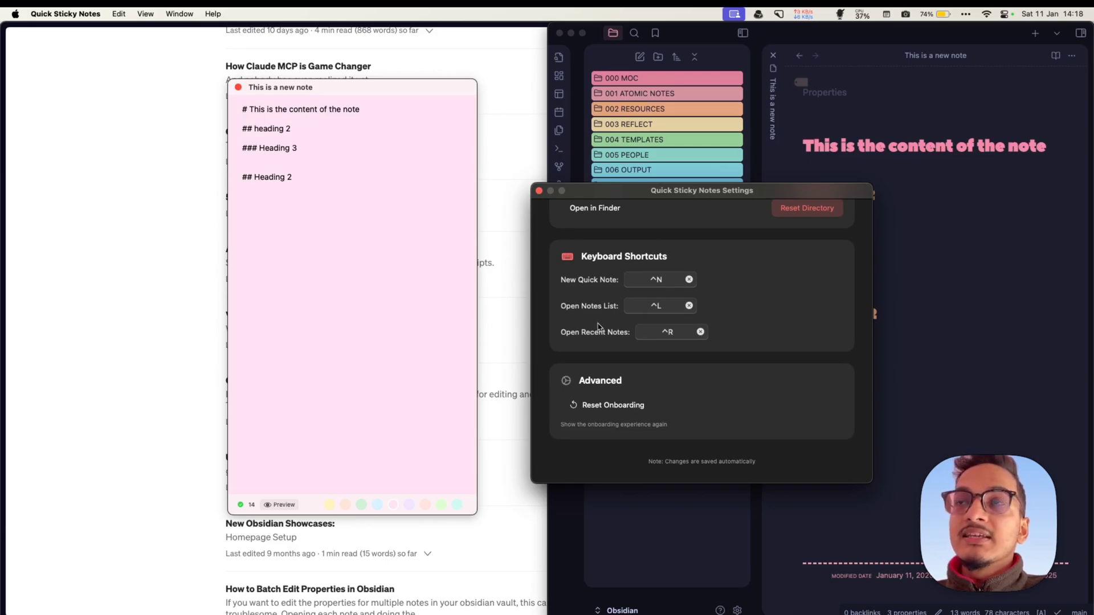
scroll(701, 290, up, 5)
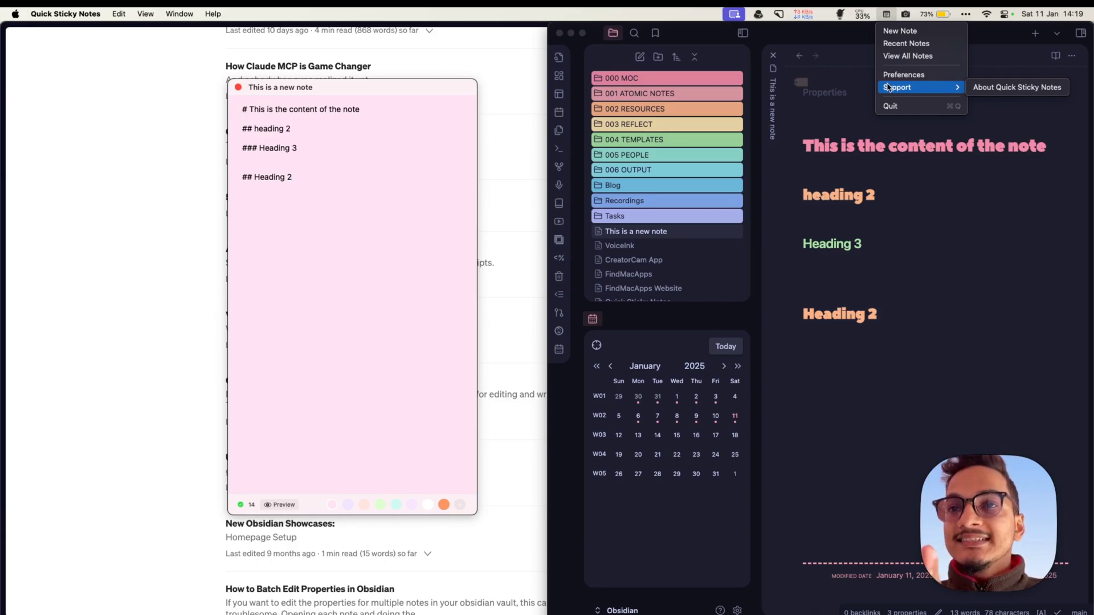
Minimize Obsidian and move the pink sticky toward the centre of the browser page.
click(438, 83)
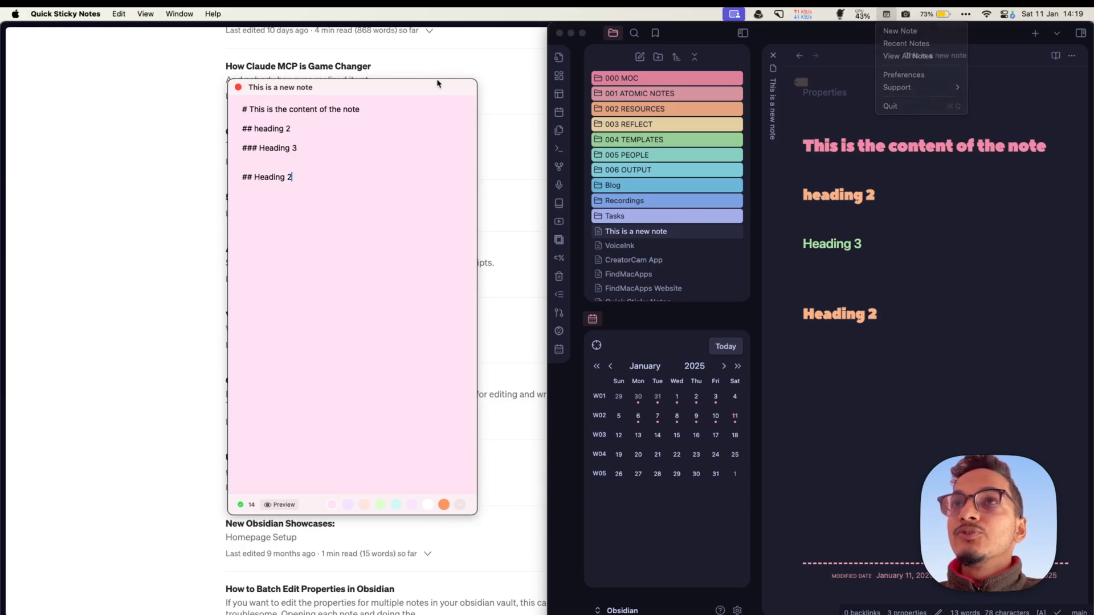
click(571, 33)
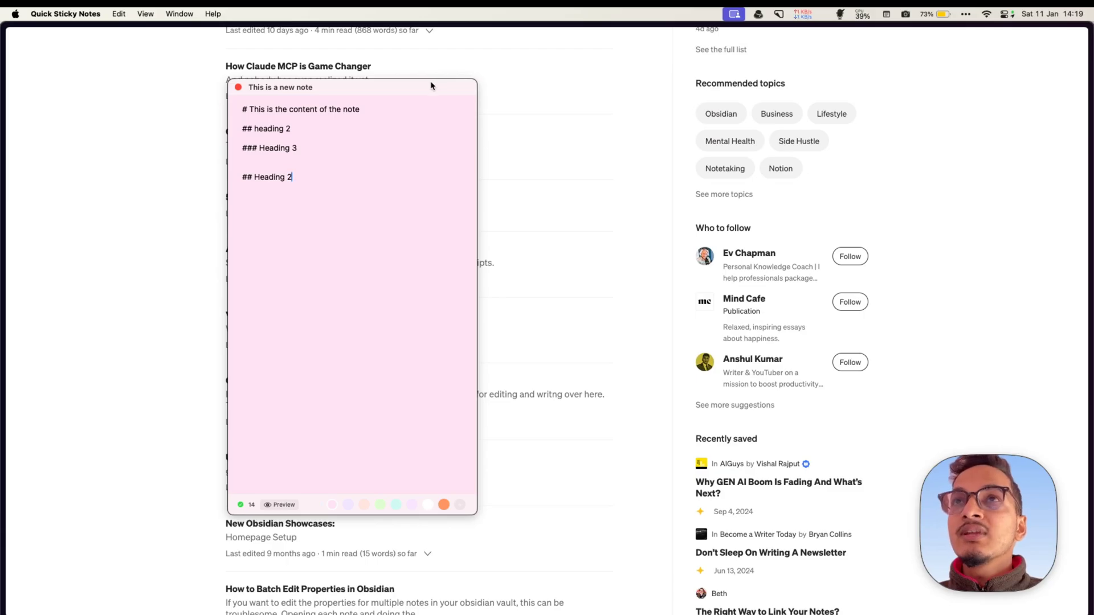
drag(432, 82, 574, 86)
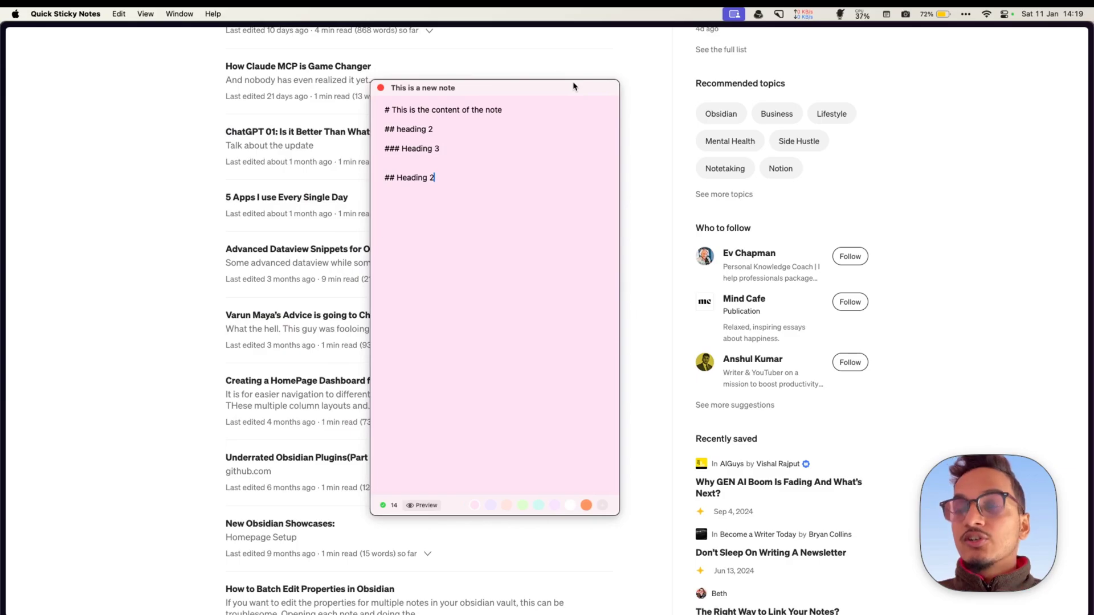
Browse All Notes sorted oldest and newest first, then close the All Notes window.
key(super+shift+a)
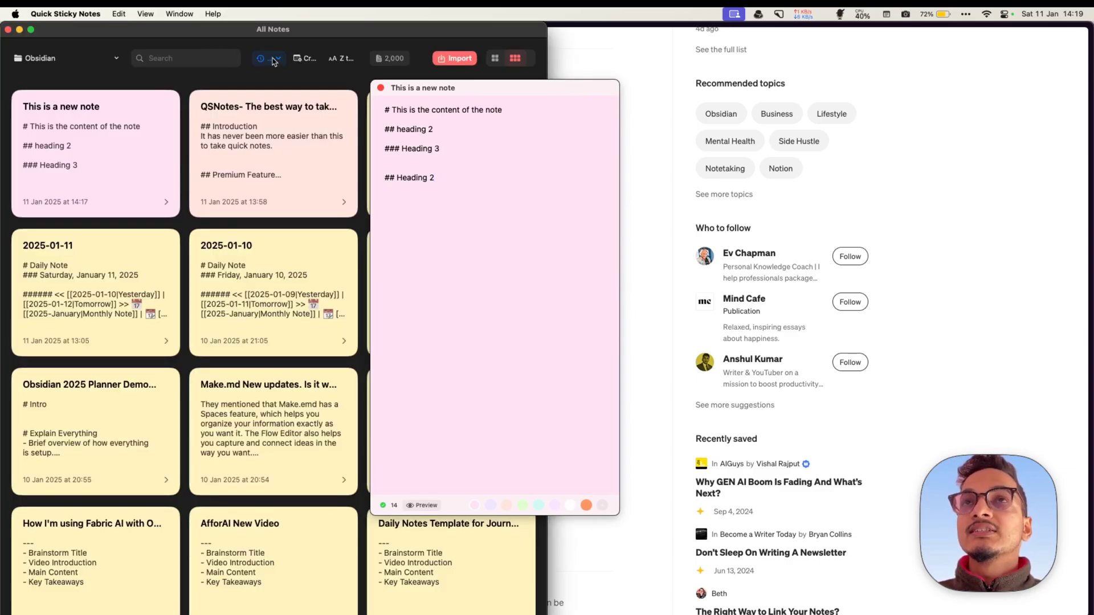
click(274, 60)
click(266, 60)
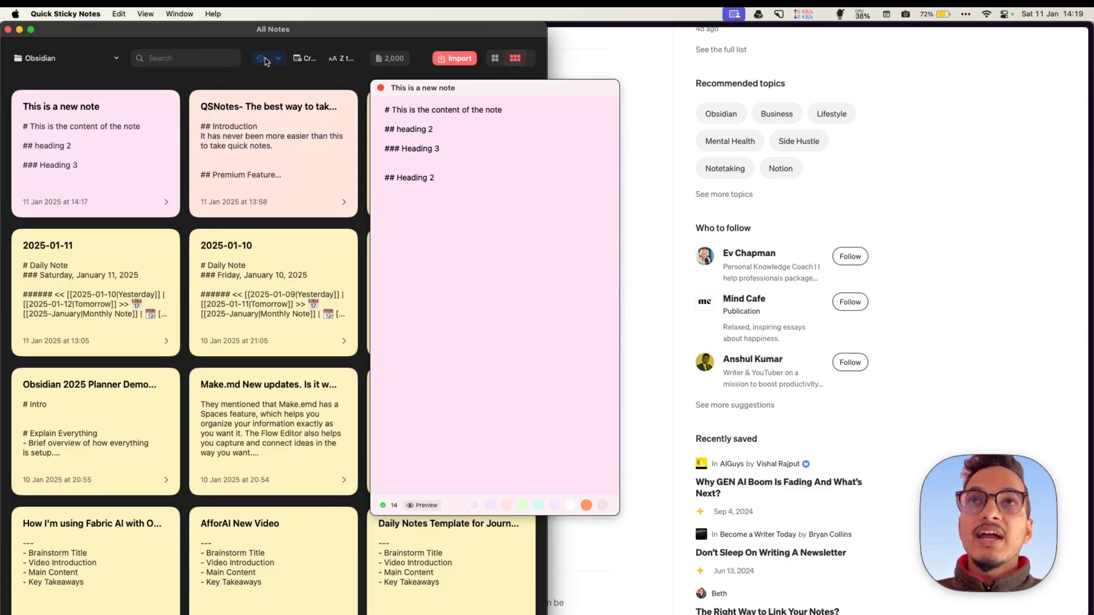
click(266, 60)
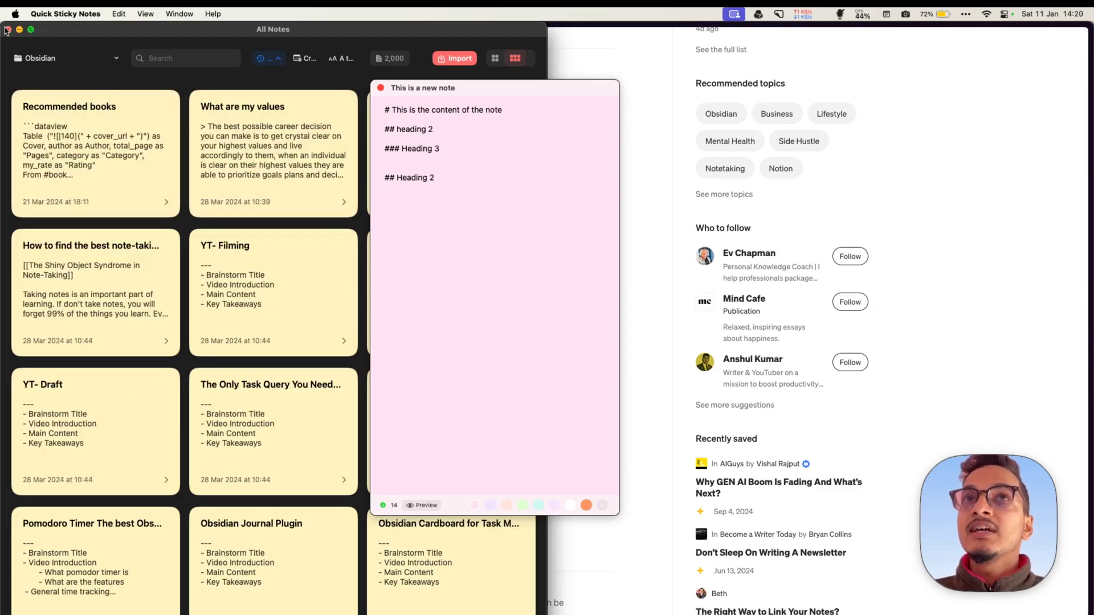
click(8, 30)
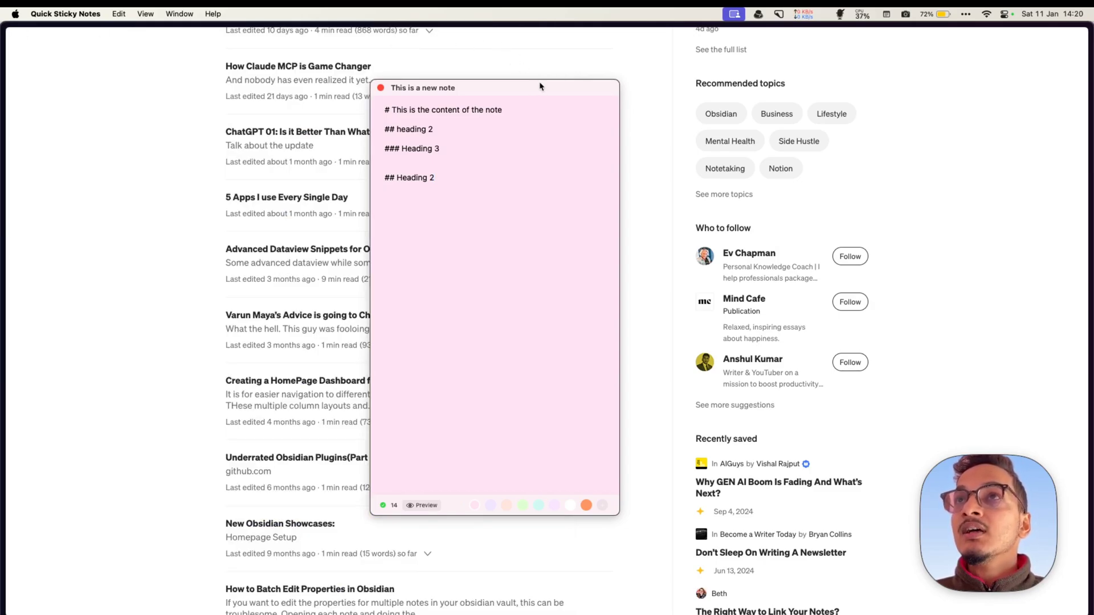
Drag the pink sticky to the right edge, select its heading lines, and hide the browser.
drag(540, 84, 965, 67)
drag(870, 167, 807, 109)
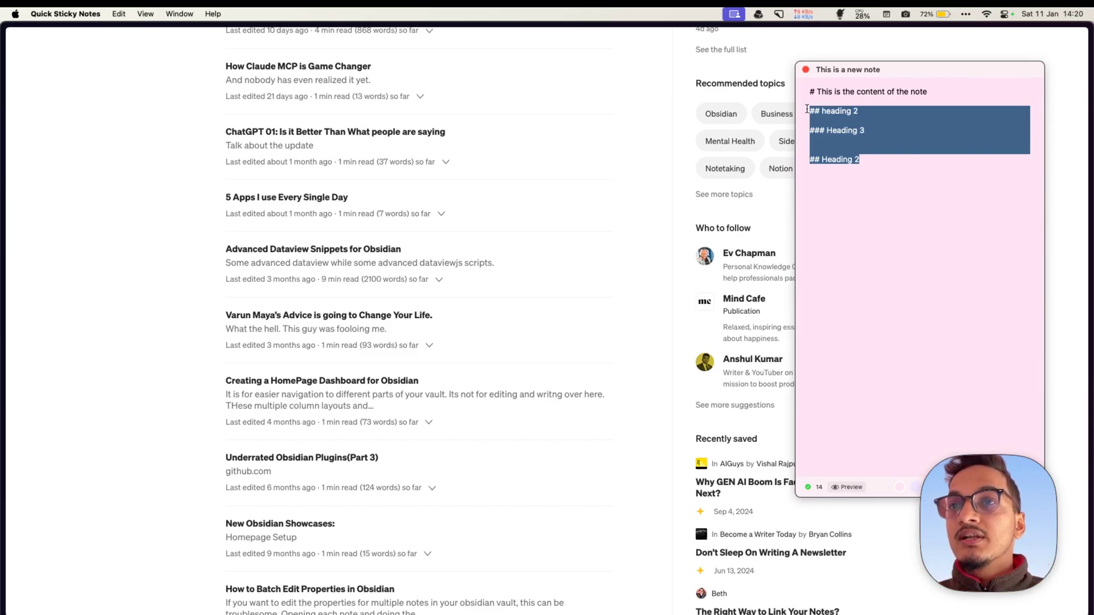
scroll(232, 217, up, 1)
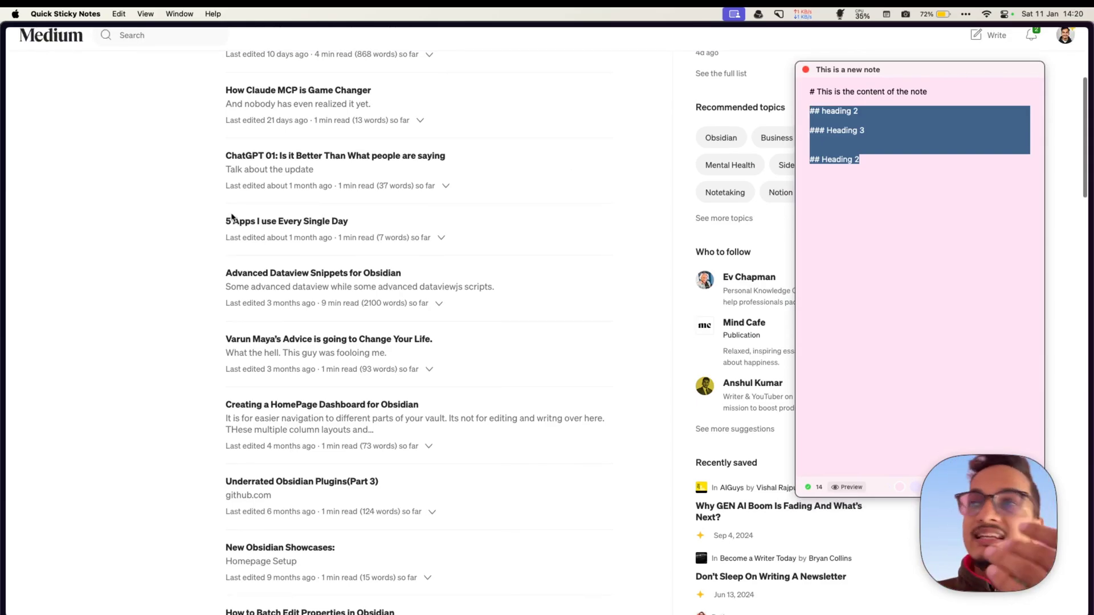
click(938, 175)
key(shift+Left)
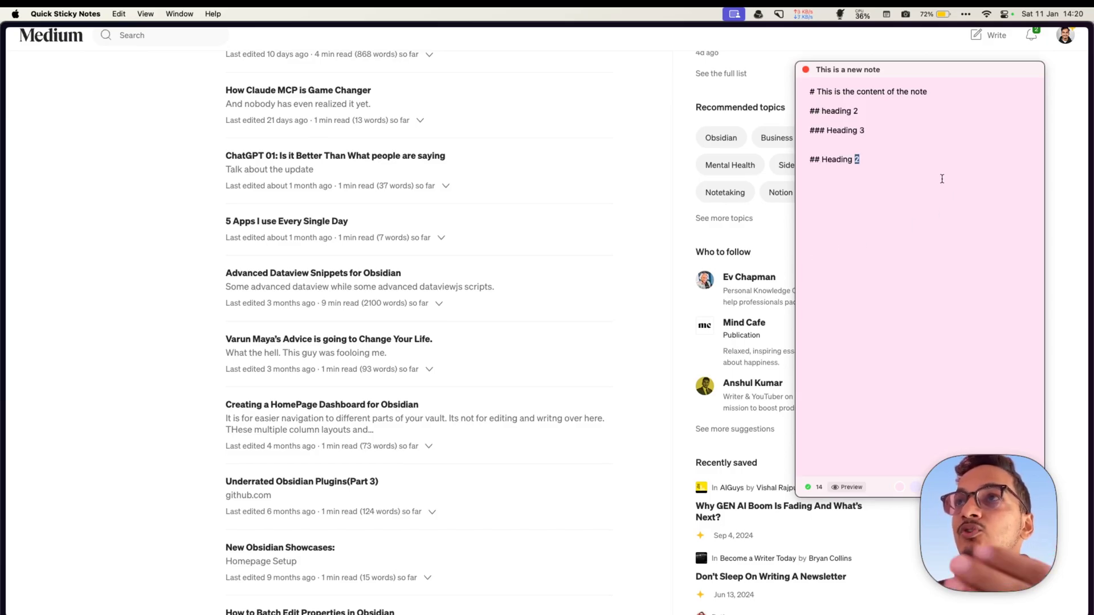
drag(938, 175, 904, 133)
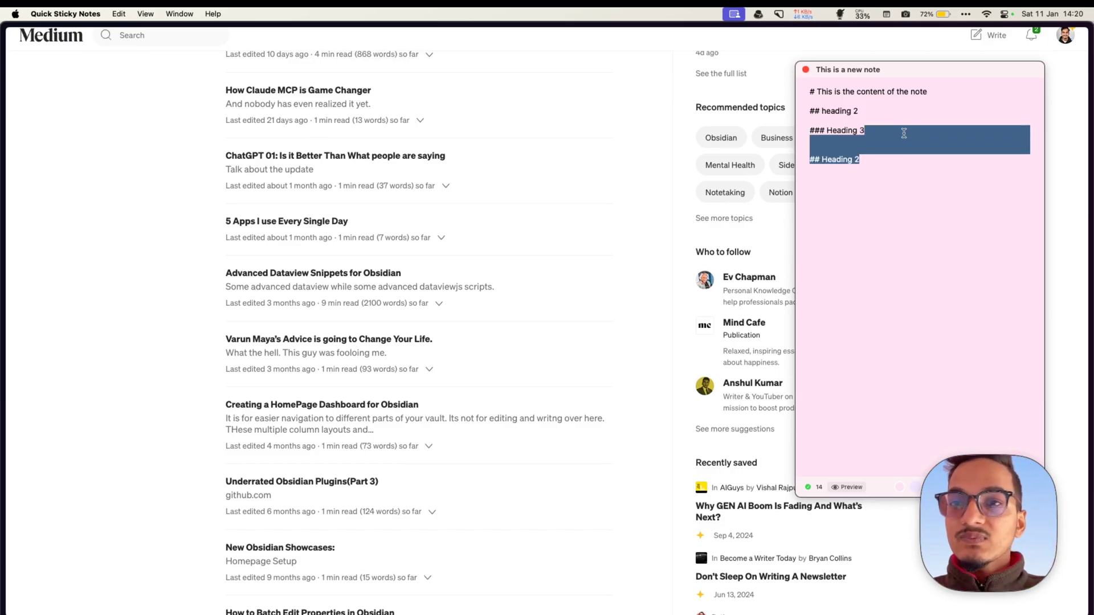
key(super+alt+h)
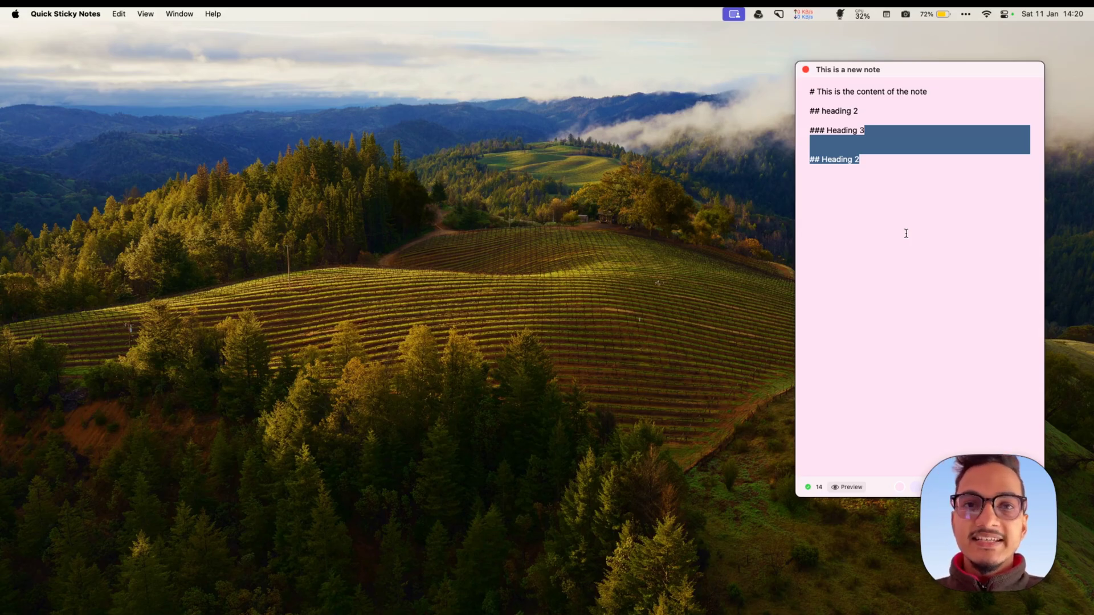